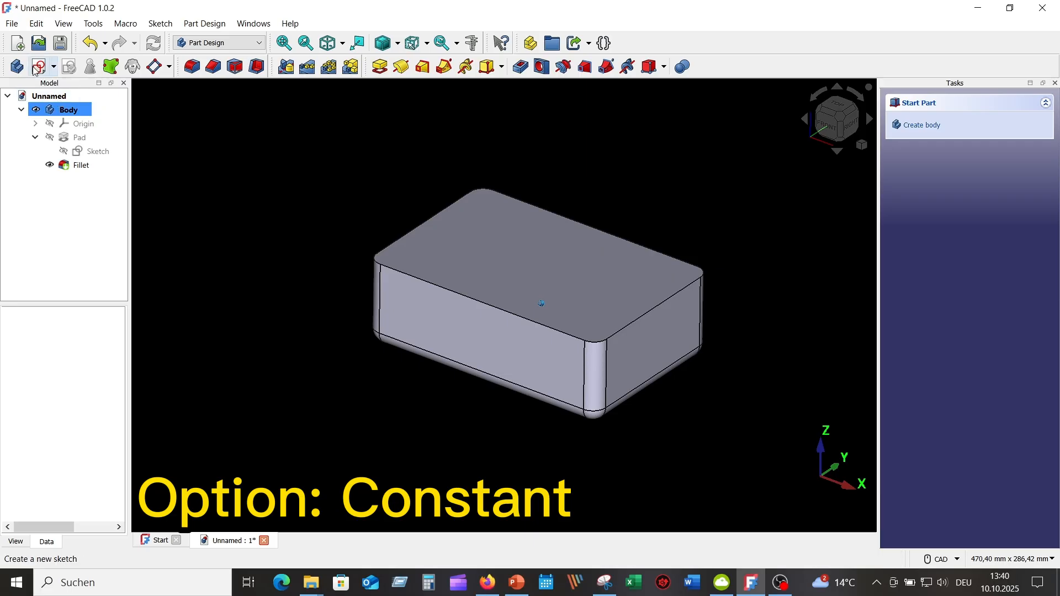
Step: Create a new sketch on the XY-plane of the filleted box and show the body in section view
{"action": "left_click", "coordinate": [42, 67]}
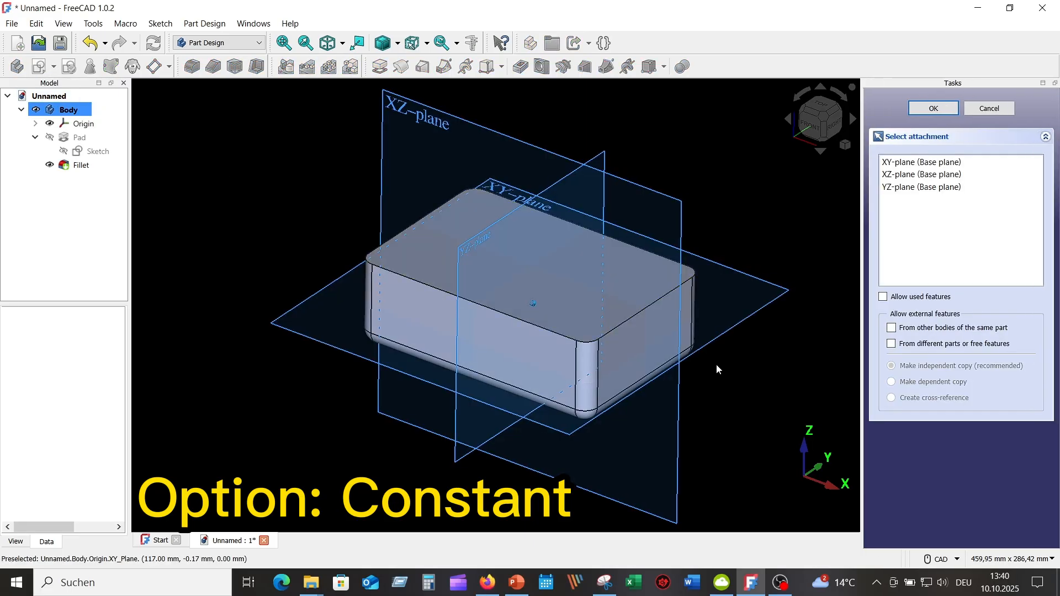
{"action": "middle_click_drag", "start_coordinate": [770, 330], "coordinate": [769, 359]}
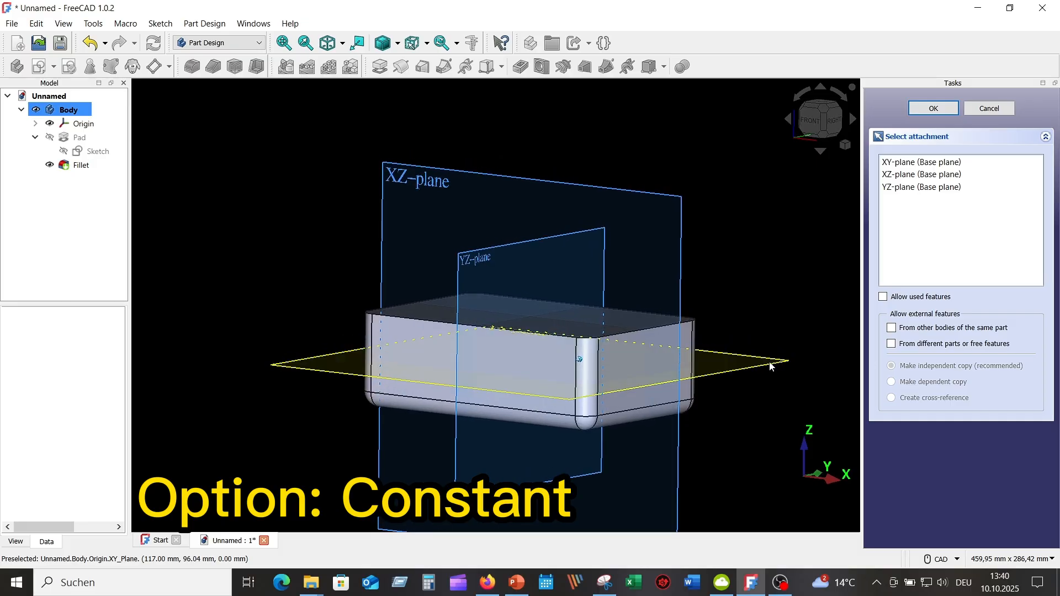
{"action": "left_click", "coordinate": [770, 367]}
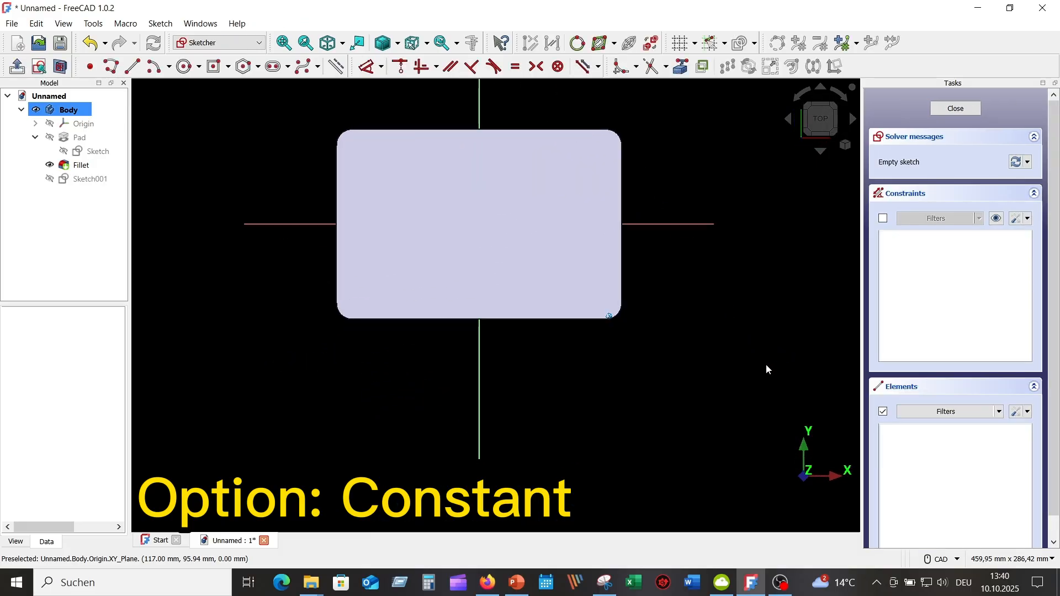
{"action": "middle_click_drag", "start_coordinate": [690, 320], "coordinate": [711, 386]}
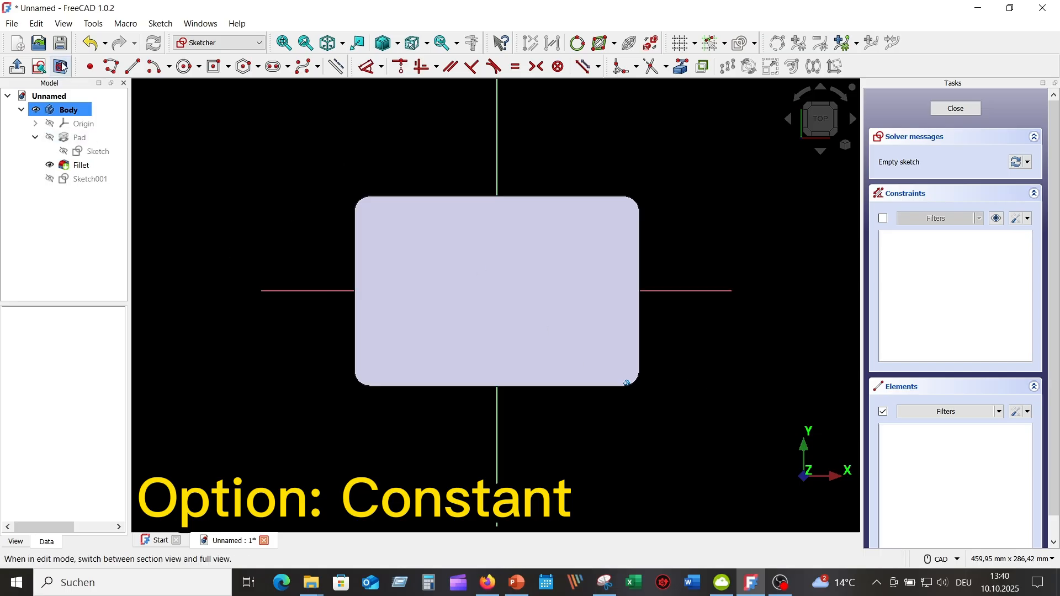
{"action": "left_click", "coordinate": [63, 67]}
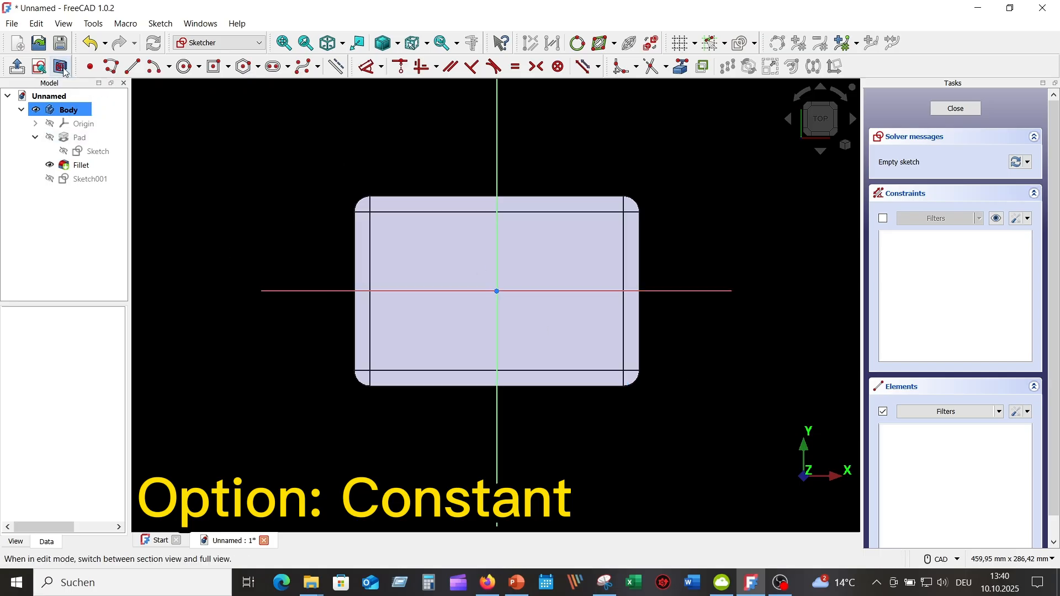
Step: Sketch an open three-segment zigzag polyline across the box from lower right to upper left, its last two segments about 120 and 126 mm long
{"action": "left_click", "coordinate": [111, 67]}
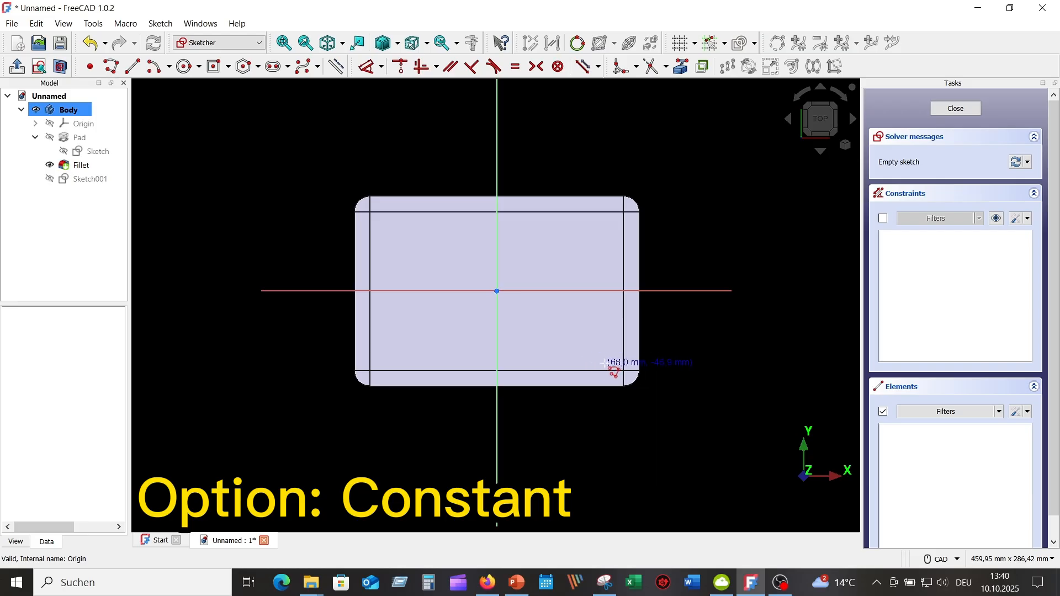
{"action": "left_click", "coordinate": [603, 401]}
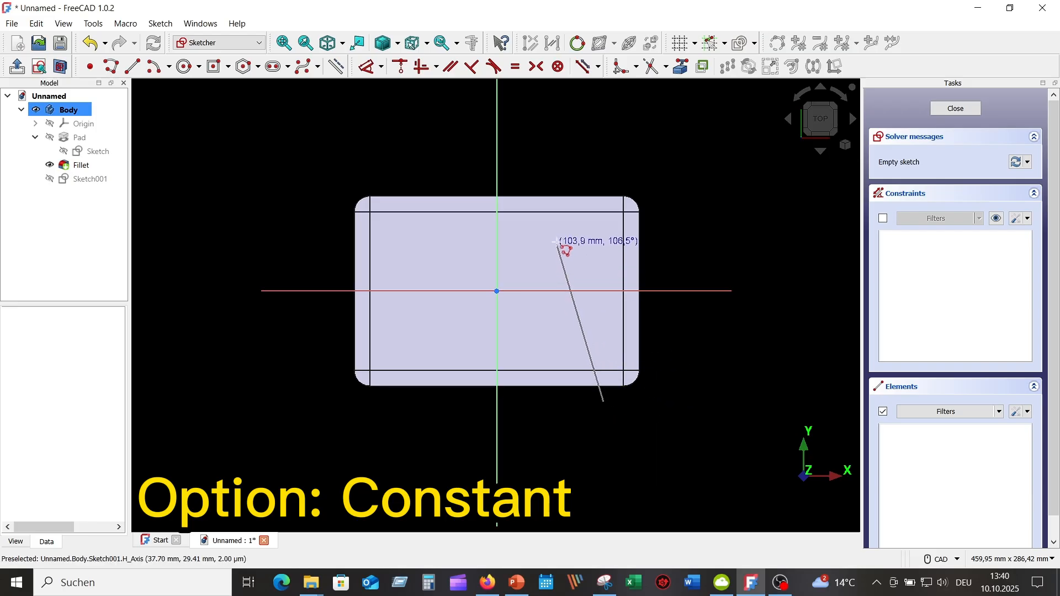
{"action": "left_click", "coordinate": [565, 225]}
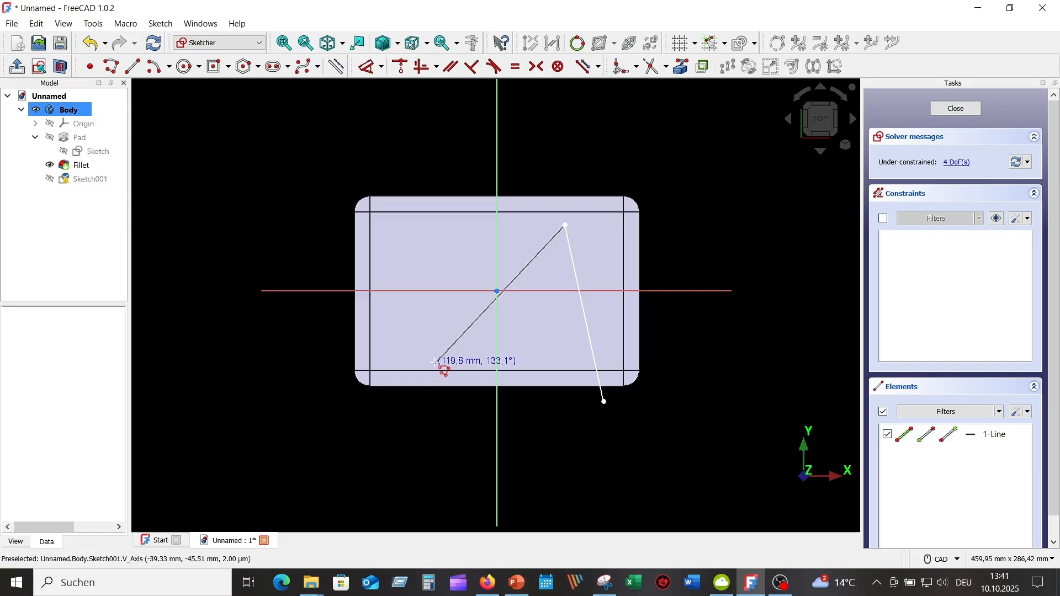
{"action": "left_click", "coordinate": [436, 362]}
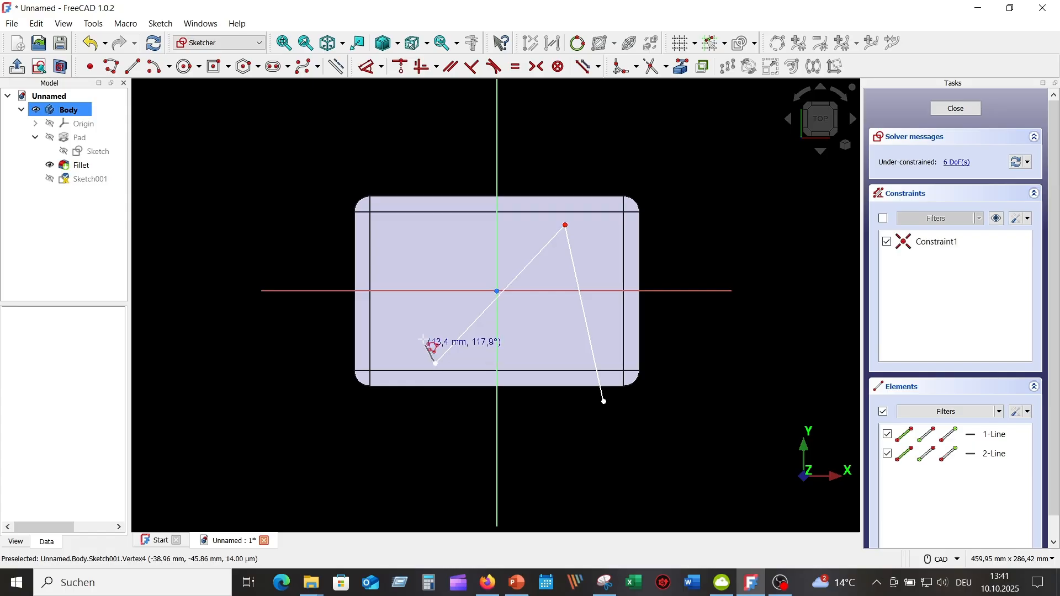
{"action": "left_click", "coordinate": [377, 173]}
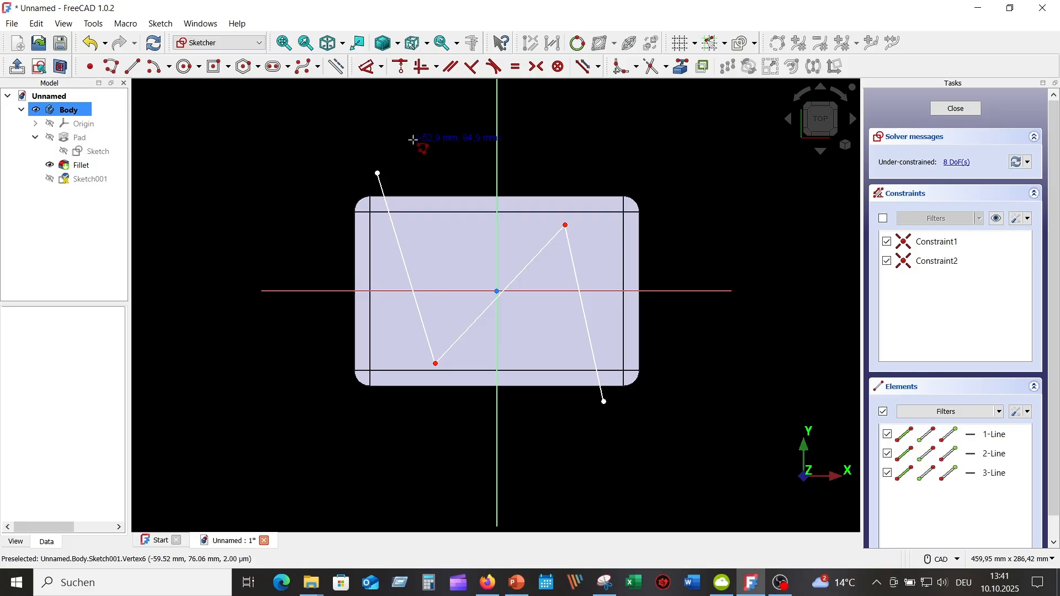
Step: Fillet the two inner corners of the zigzag polyline with the corner points preserved
{"action": "left_click", "coordinate": [622, 68]}
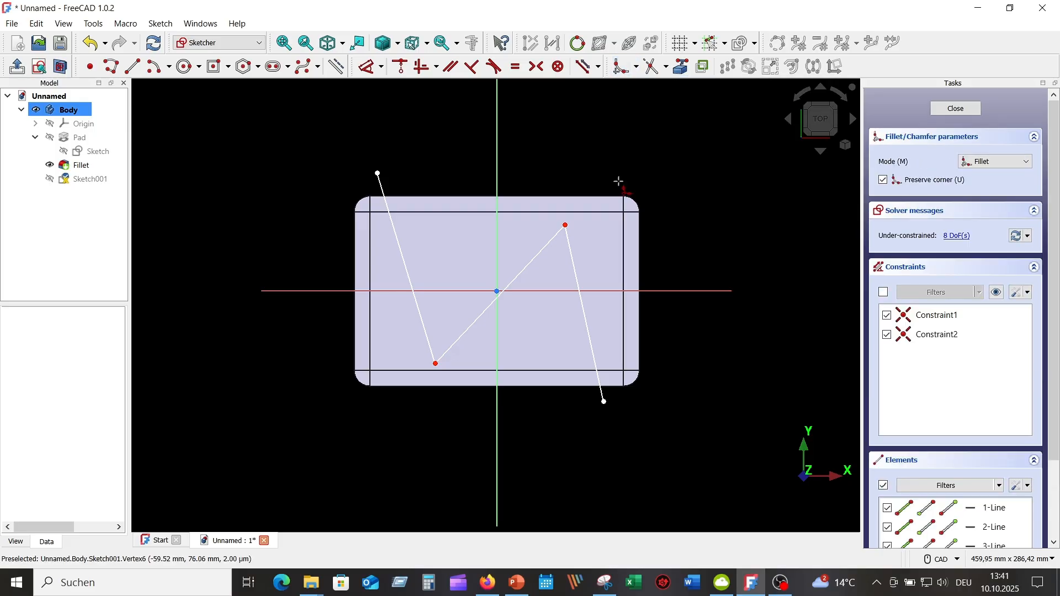
{"action": "left_click", "coordinate": [565, 225]}
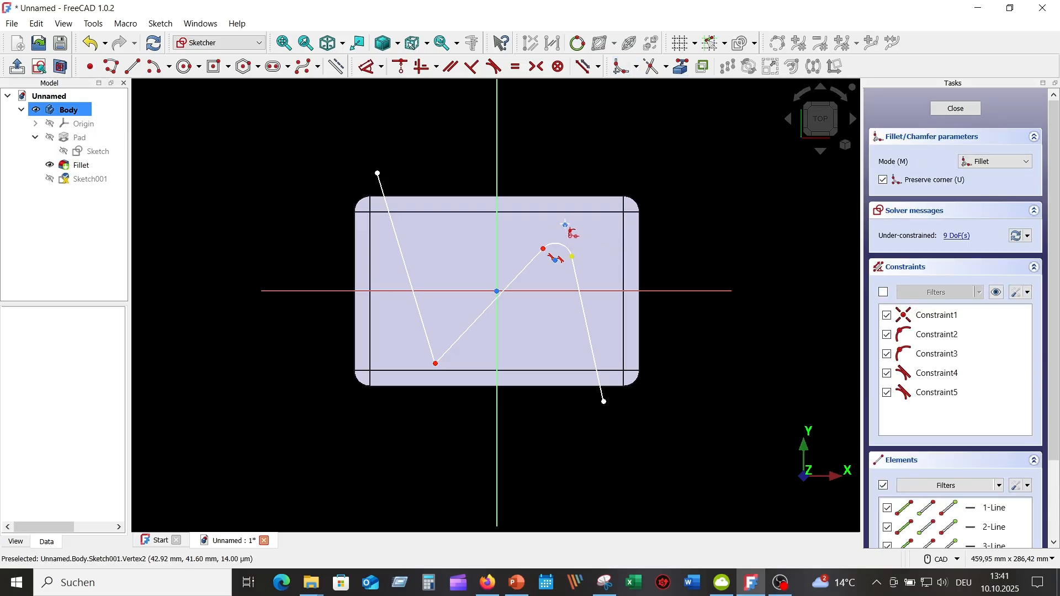
{"action": "left_click", "coordinate": [436, 364]}
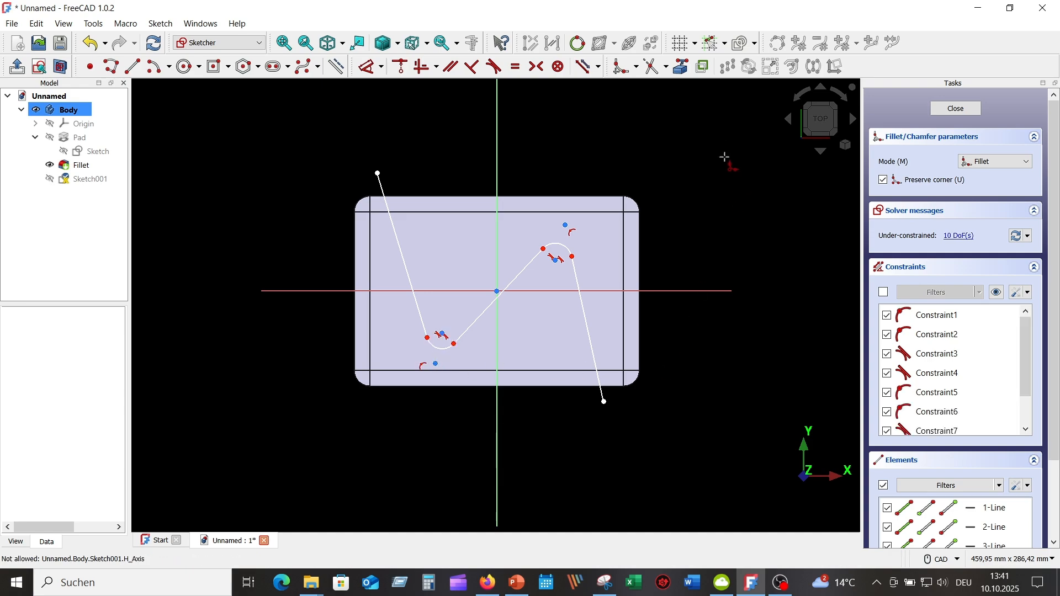
{"action": "right_click", "coordinate": [722, 160]}
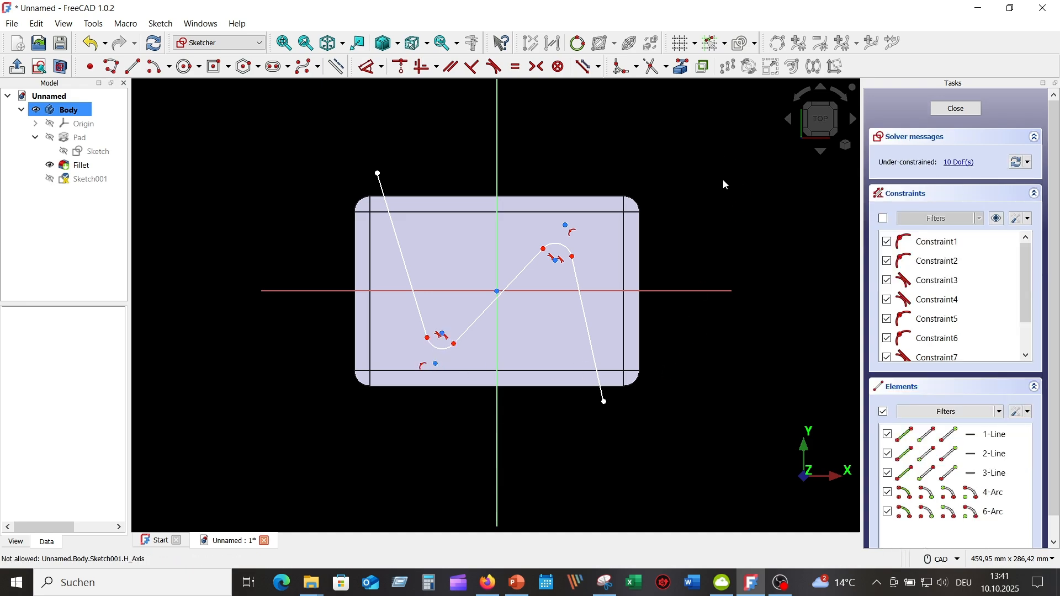
Step: Constrain the radius of the upper fillet arc to 15 mm
{"action": "left_click", "coordinate": [559, 247]}
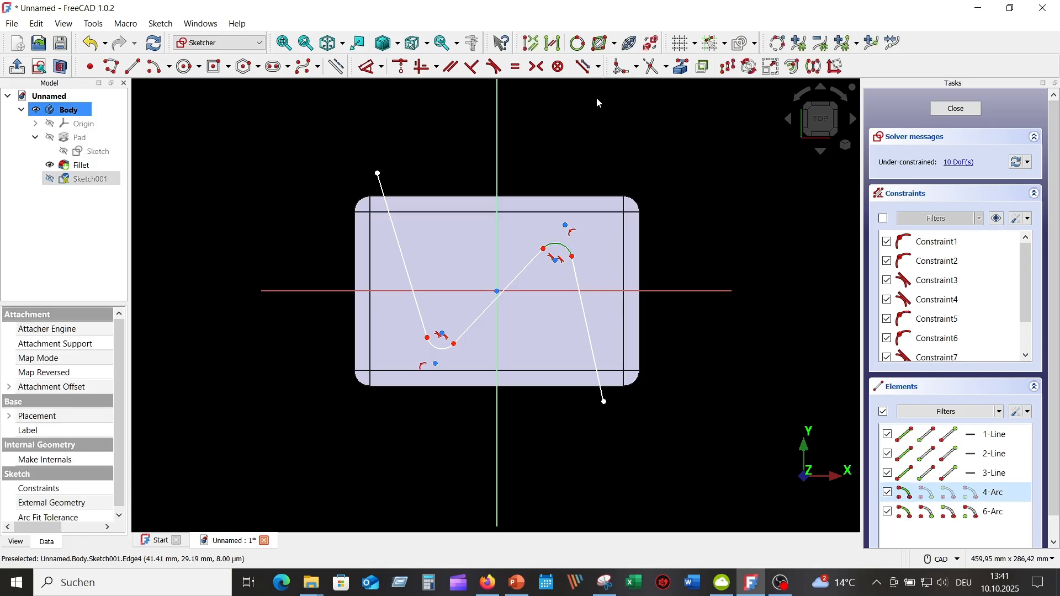
{"action": "left_click", "coordinate": [369, 67]}
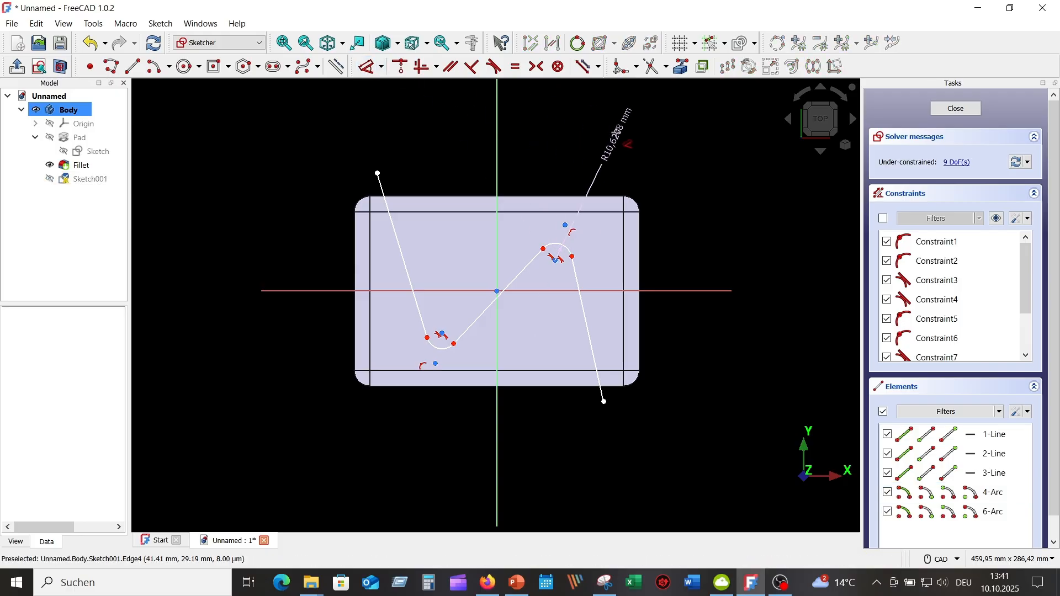
{"action": "left_click", "coordinate": [619, 123]}
{"action": "type", "text": "15"}
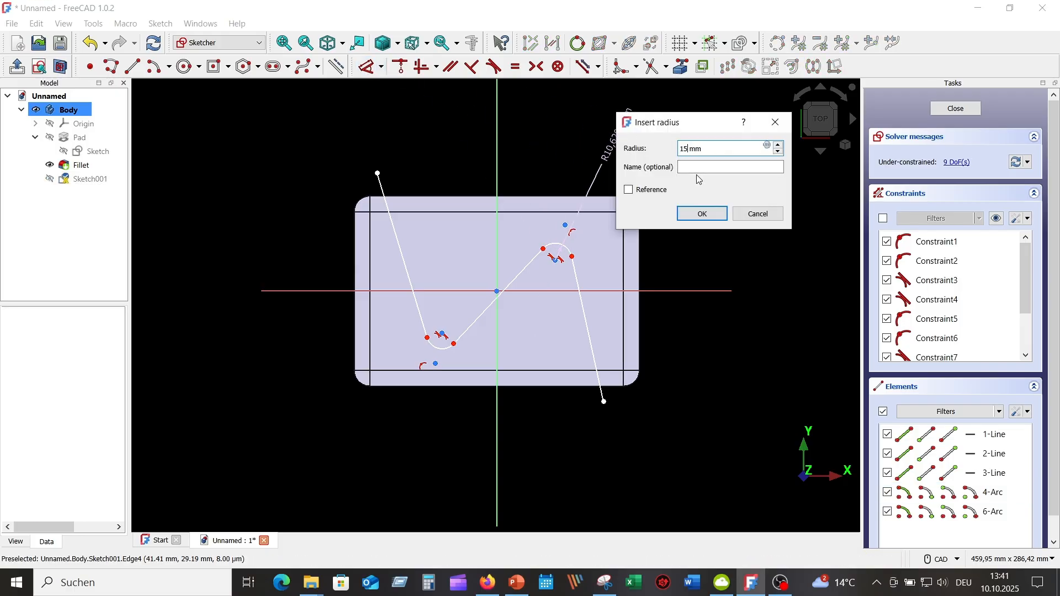
{"action": "key", "text": "Return"}
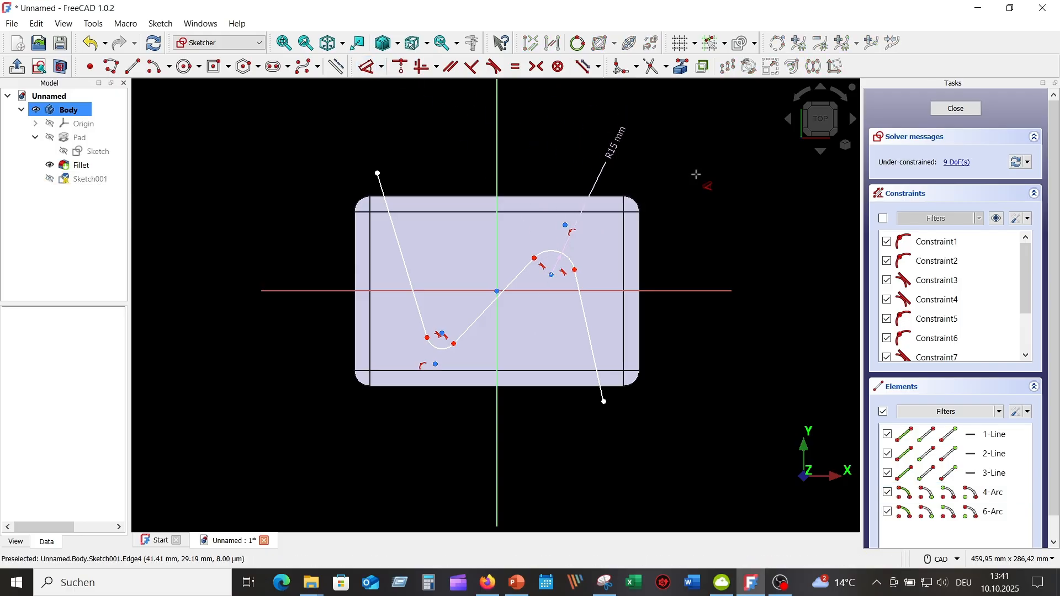
{"action": "right_click", "coordinate": [721, 144]}
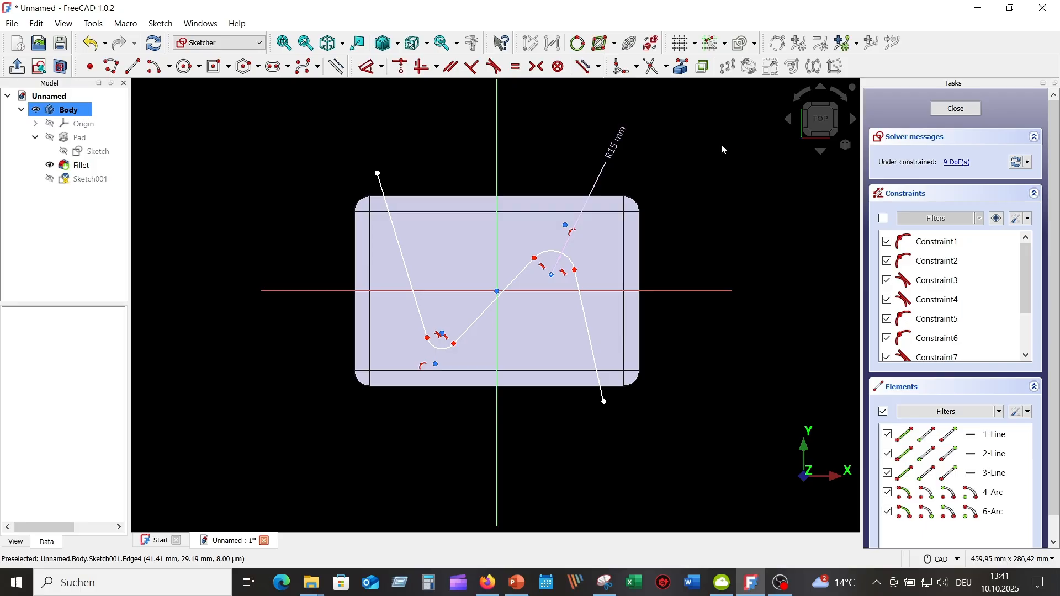
Step: Constrain the lower fillet arc to be equal to the upper one
{"action": "left_click", "coordinate": [571, 259]}
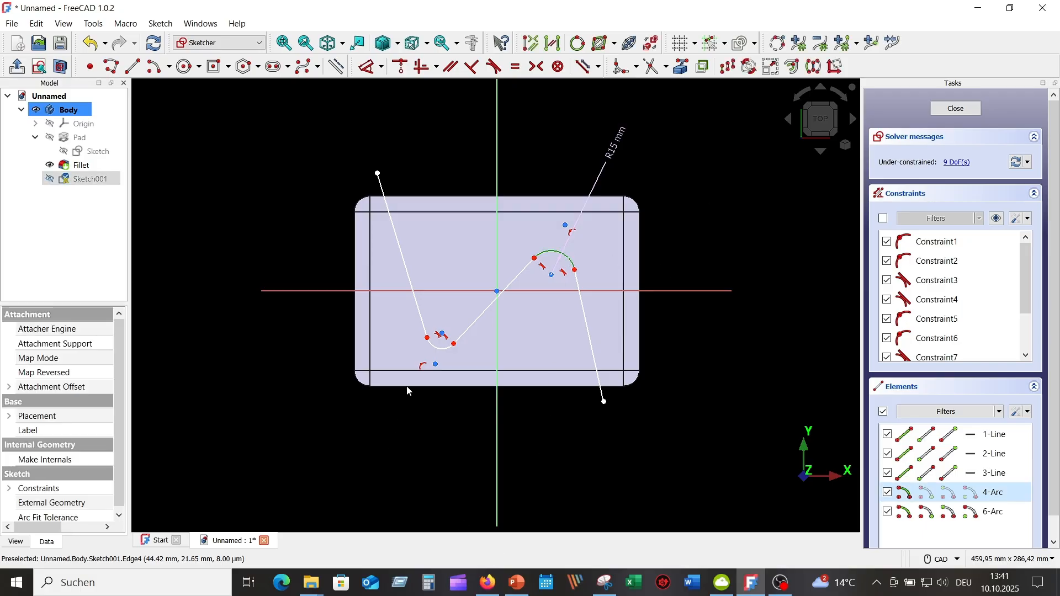
{"action": "left_click", "coordinate": [444, 354]}
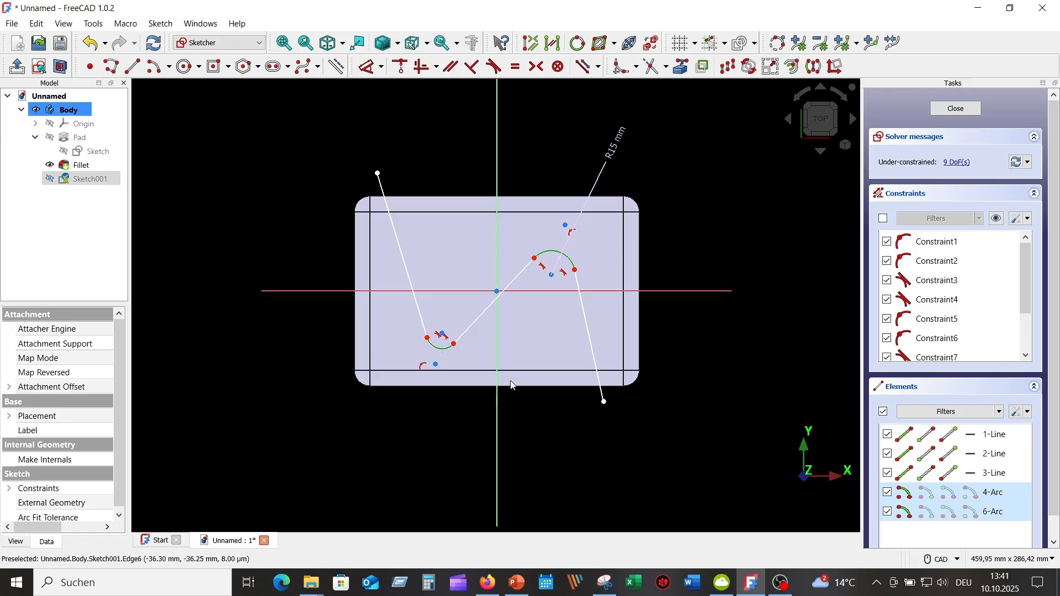
{"action": "left_click", "coordinate": [516, 67]}
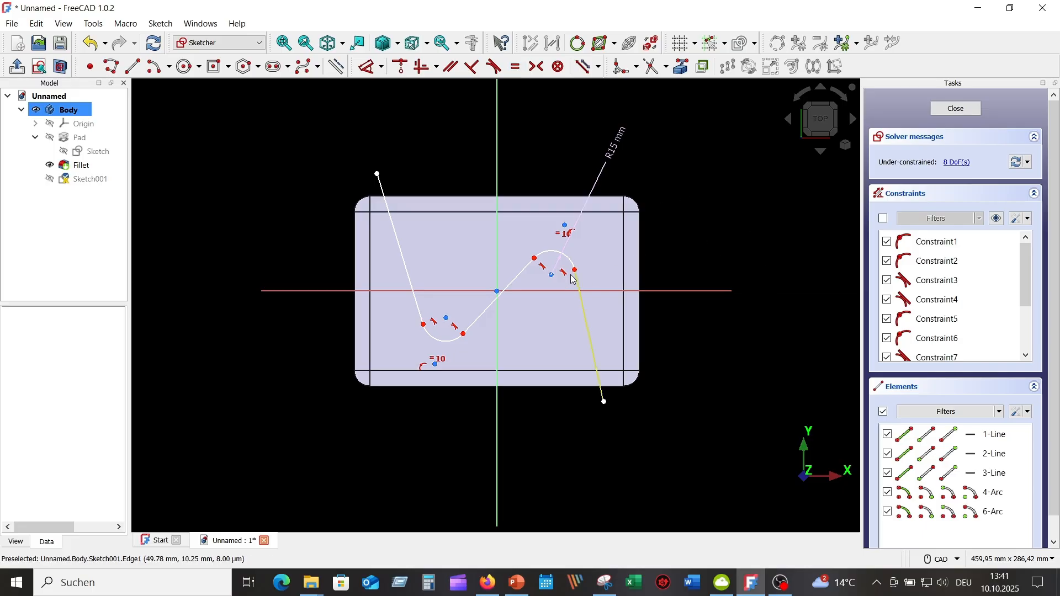
Step: Align the two endpoints of the upper arc horizontally
{"action": "left_click", "coordinate": [536, 258]}
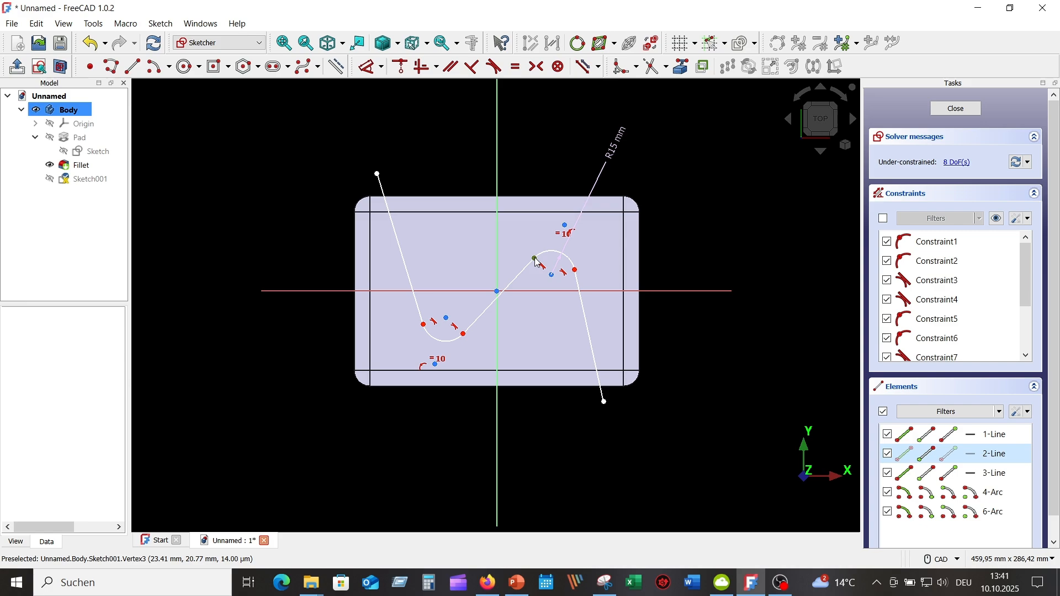
{"action": "left_click", "coordinate": [577, 272]}
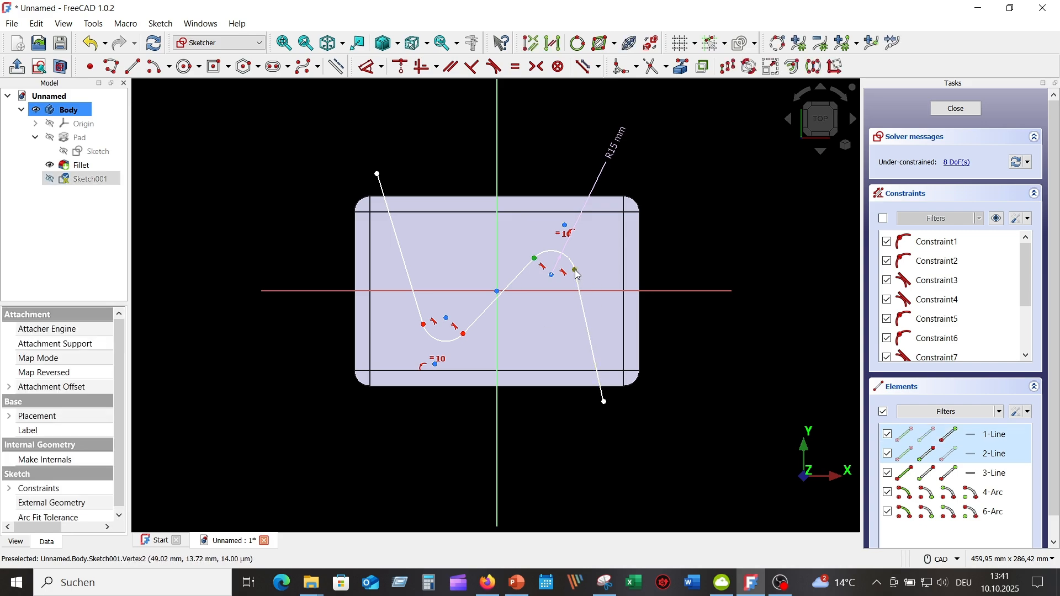
{"action": "left_click", "coordinate": [425, 69]}
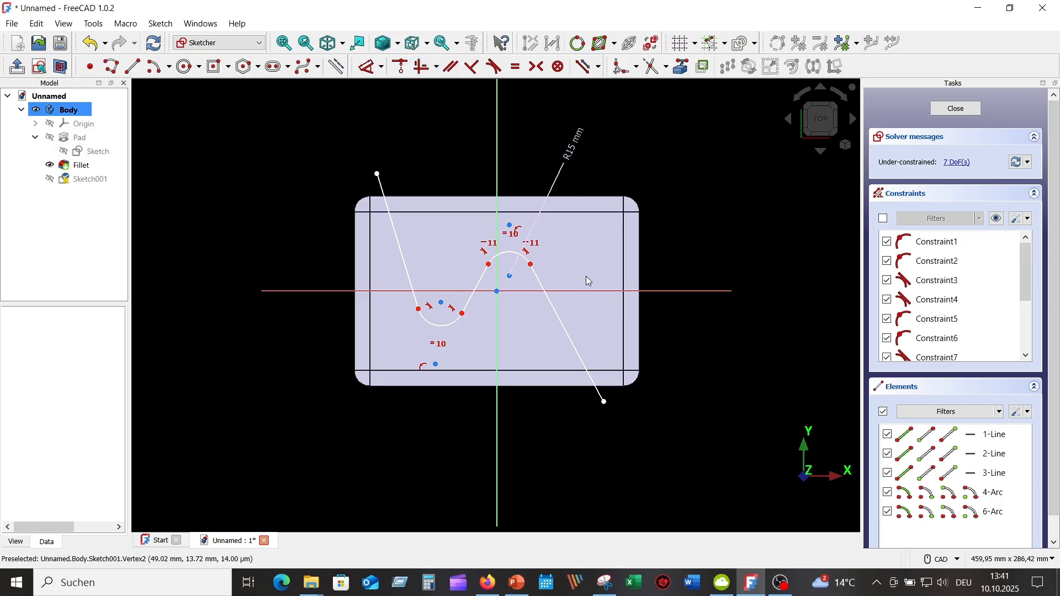
Step: Move the two arcs further apart and constrain the middle line to pass through the sketch origin
{"action": "left_click_drag", "start_coordinate": [508, 275], "coordinate": [551, 253]}
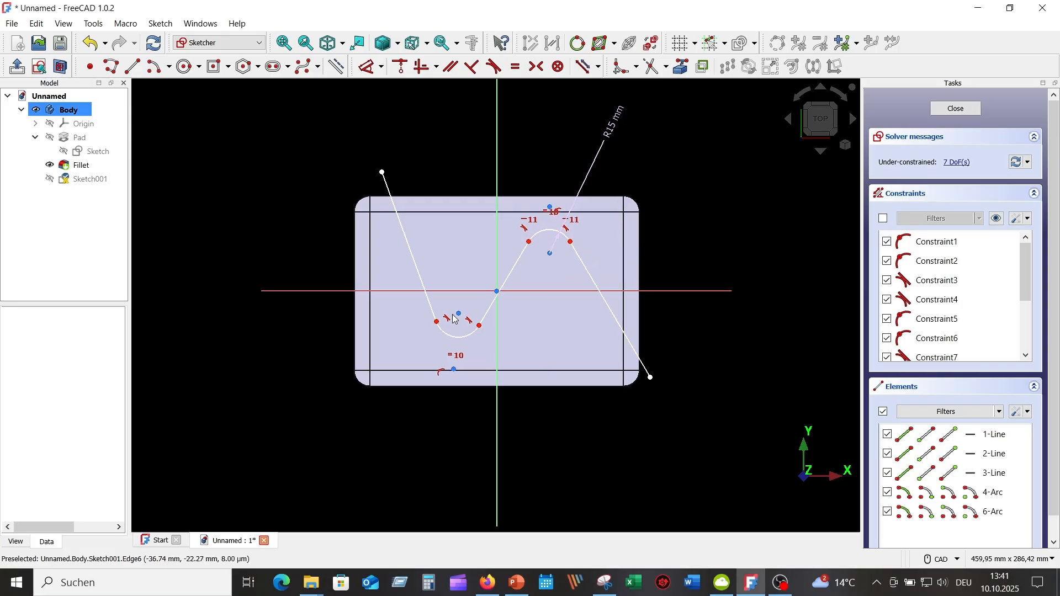
{"action": "left_click_drag", "start_coordinate": [461, 318], "coordinate": [434, 327]}
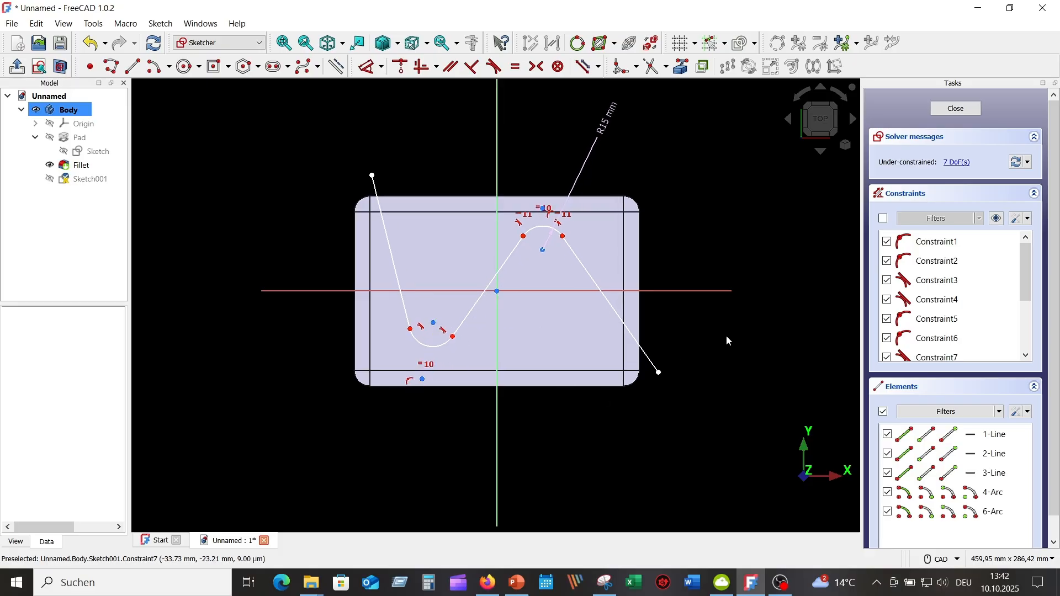
{"action": "left_click", "coordinate": [493, 281]}
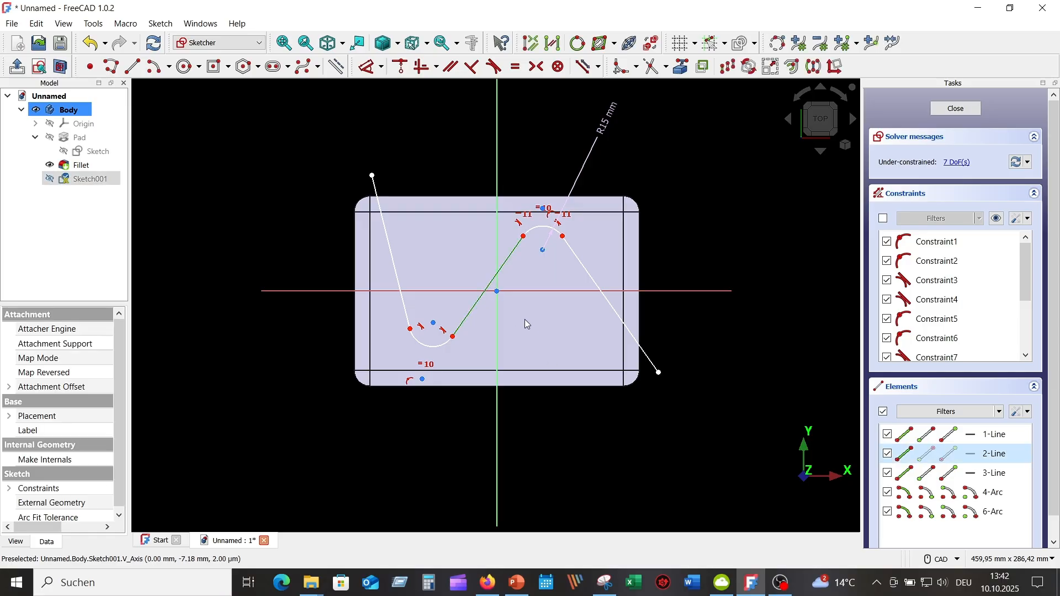
{"action": "left_click", "coordinate": [497, 291]}
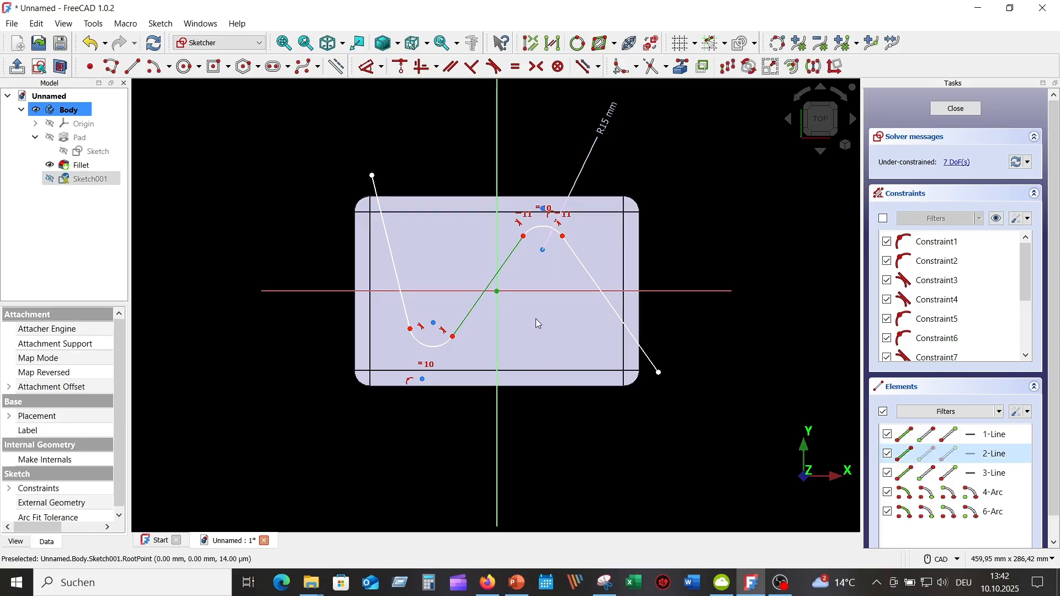
{"action": "left_click", "coordinate": [401, 67]}
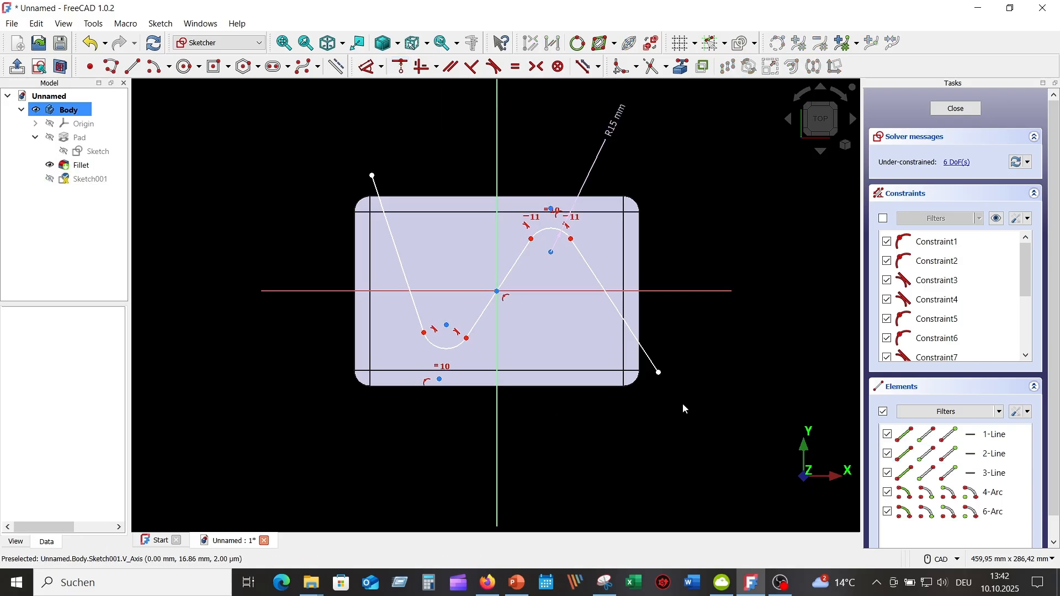
Step: Align the two endpoints of the lower arc horizontally
{"action": "left_click", "coordinate": [424, 334]}
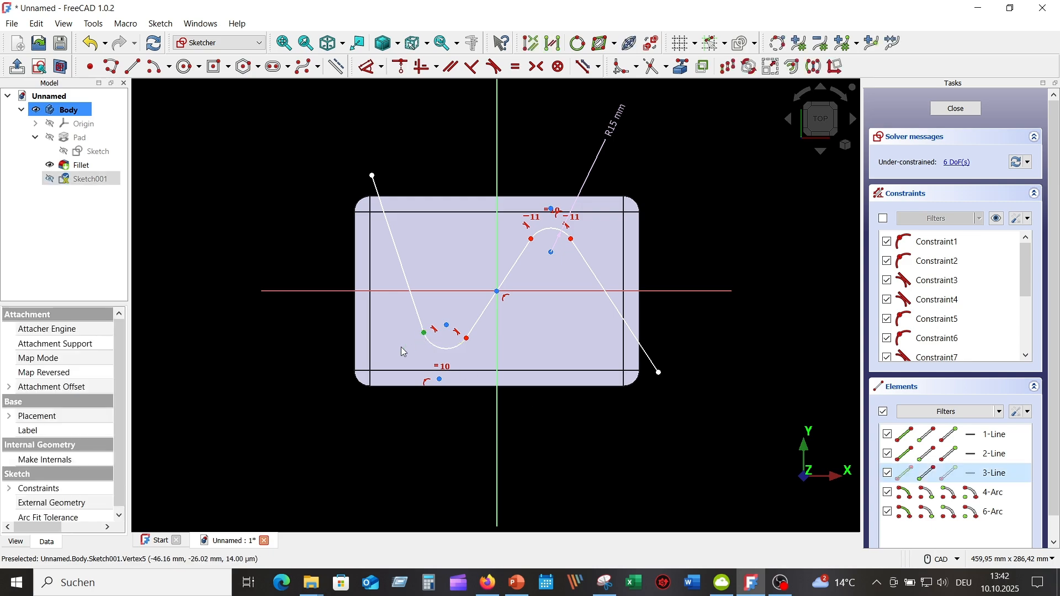
{"action": "left_click", "coordinate": [469, 339]}
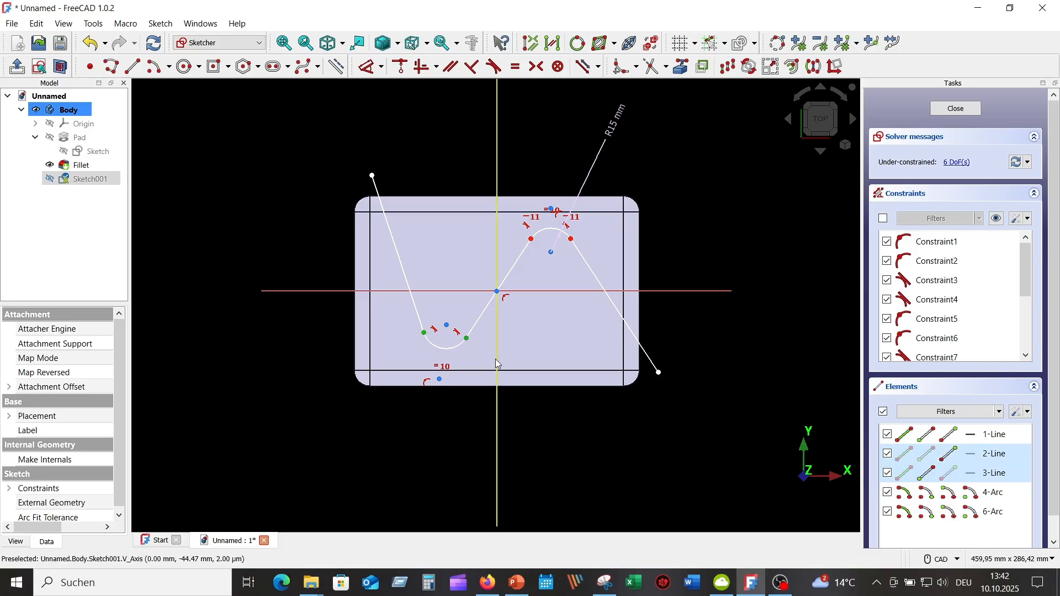
{"action": "left_click", "coordinate": [423, 67]}
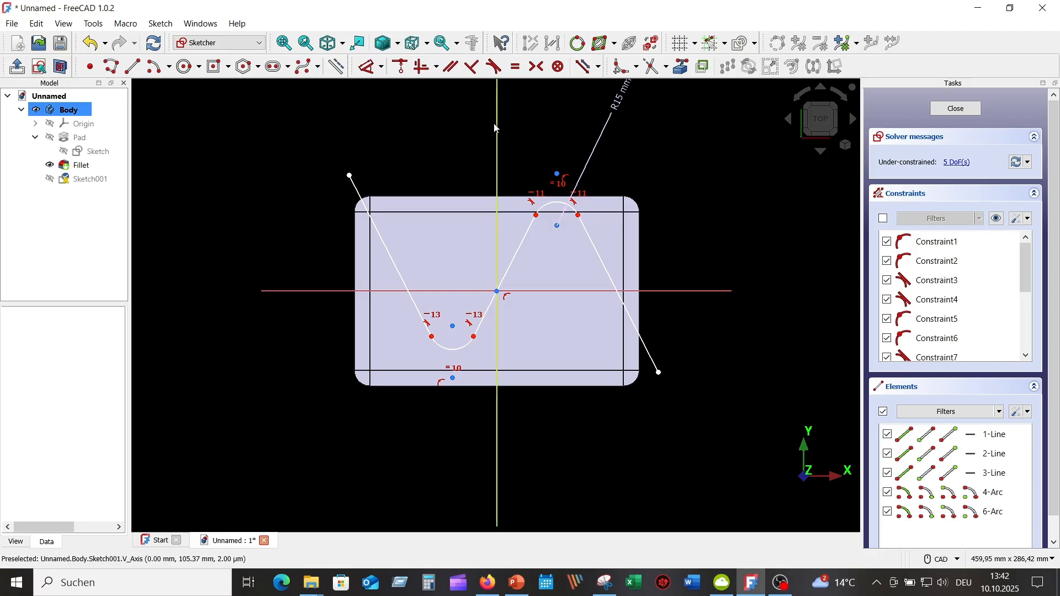
Step: Constrain the vertical distance between the horizontal axis and the upper arc's center to 30 mm
{"action": "left_click", "coordinate": [369, 67]}
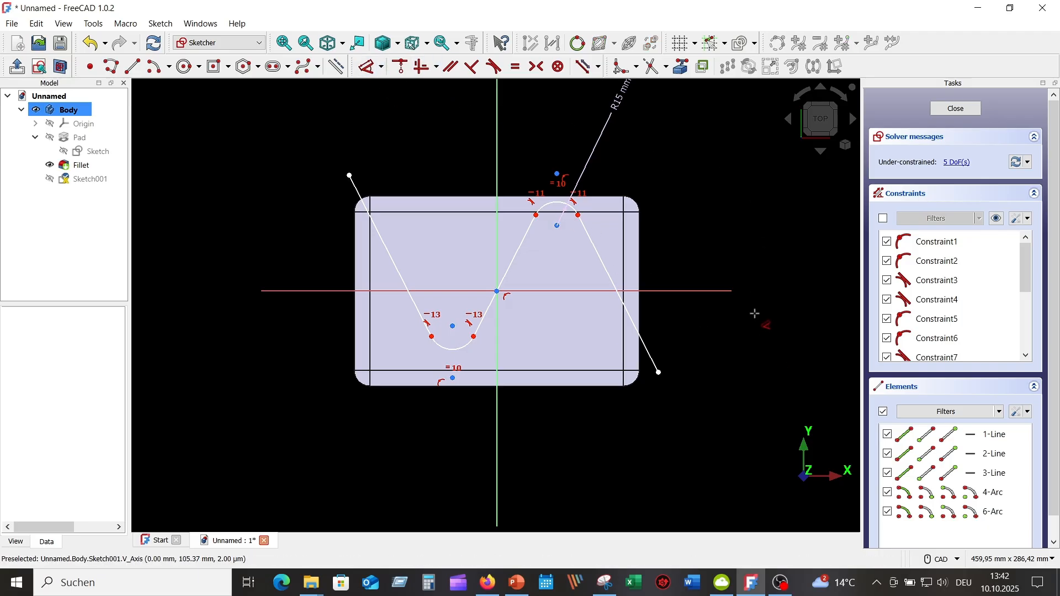
{"action": "left_click", "coordinate": [703, 292]}
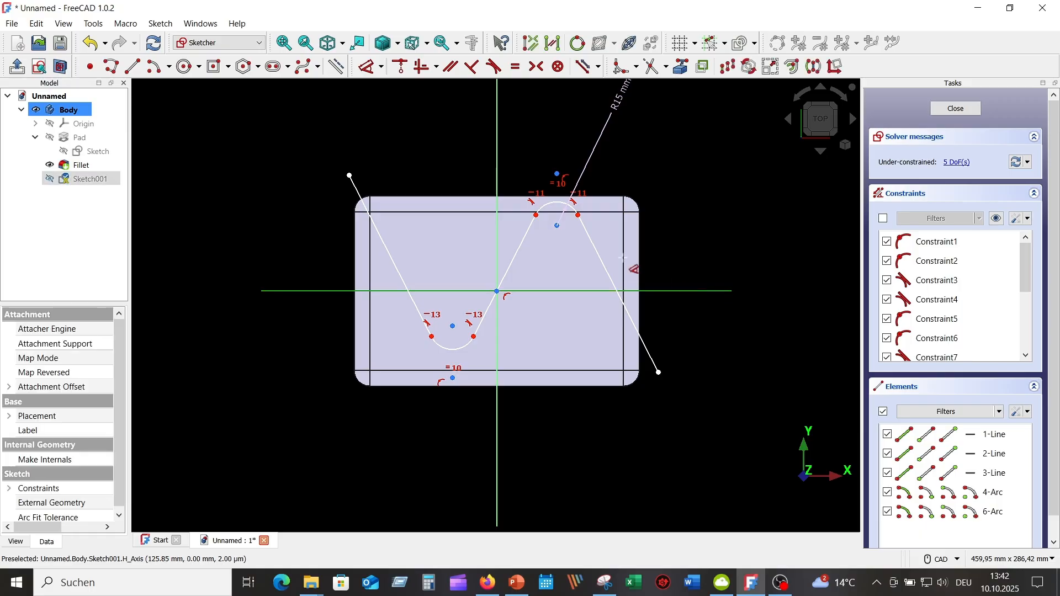
{"action": "left_click", "coordinate": [558, 225]}
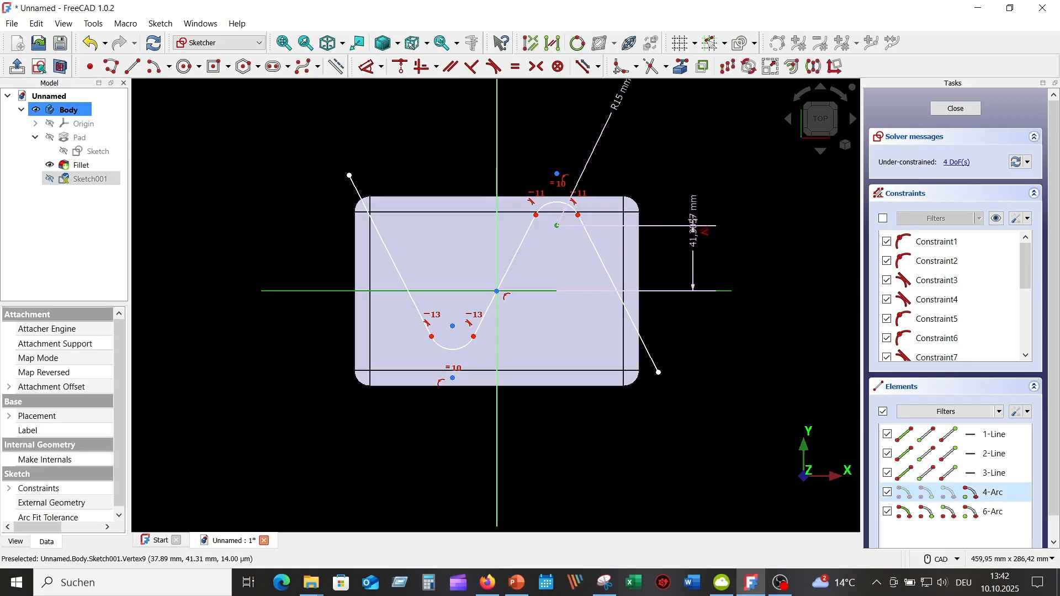
{"action": "left_click", "coordinate": [699, 179]}
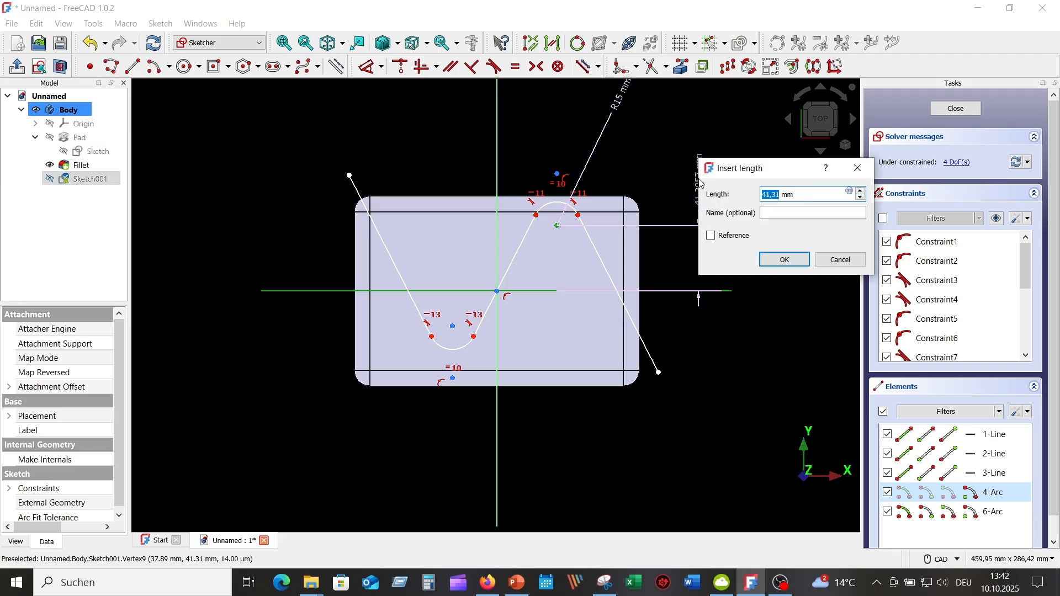
{"action": "type", "text": "30"}
{"action": "key", "text": "Return"}
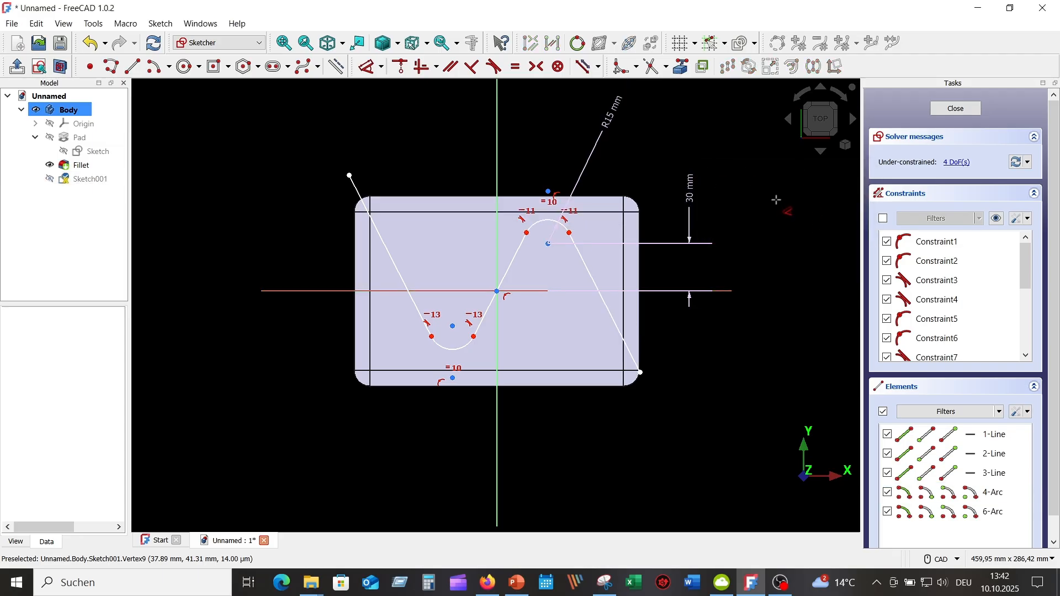
Step: Make the centers of the lower and upper arcs symmetric about the sketch origin
{"action": "left_click", "coordinate": [454, 331]}
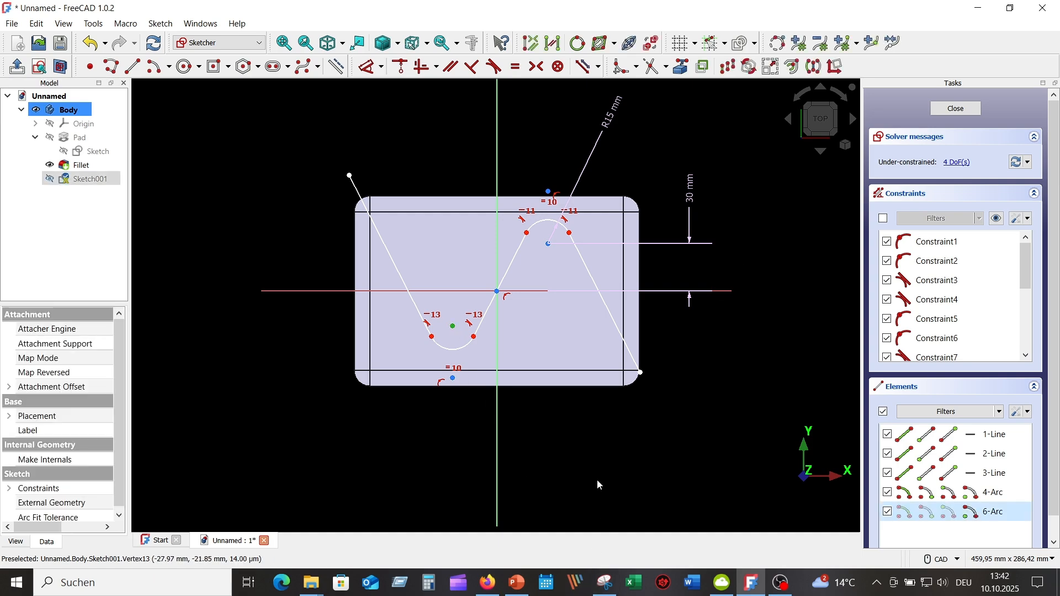
{"action": "left_click", "coordinate": [549, 244]}
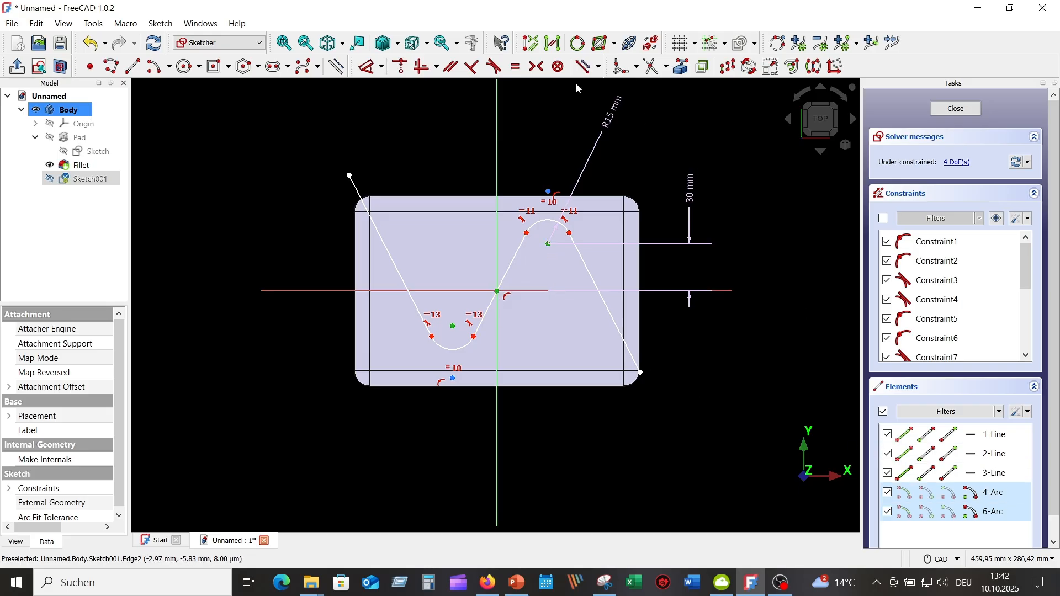
{"action": "left_click", "coordinate": [538, 66]}
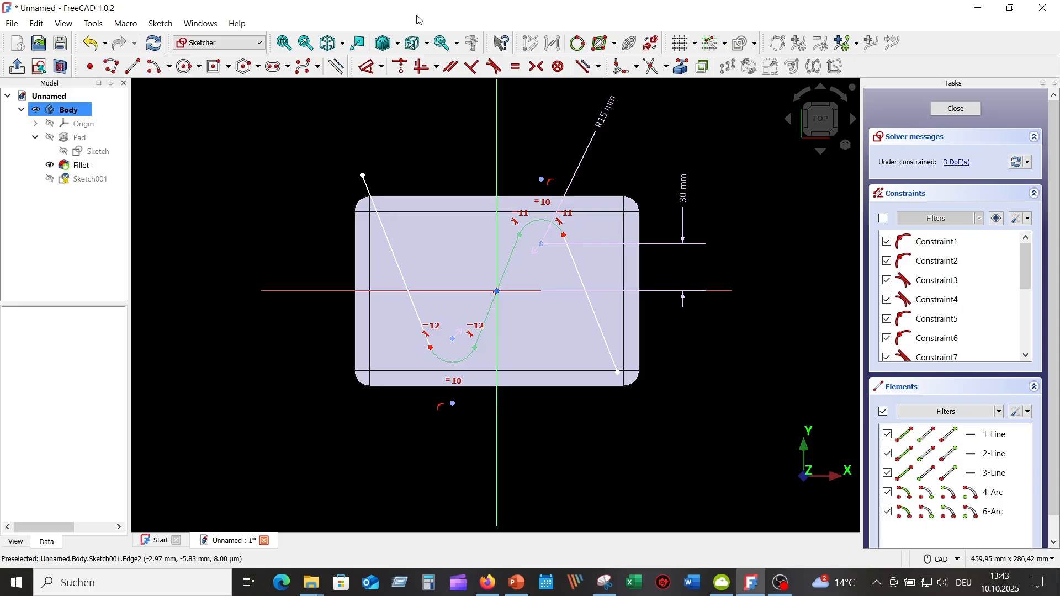
Step: Constrain the angle between the horizontal axis and the middle line to 75°
{"action": "left_click", "coordinate": [368, 68]}
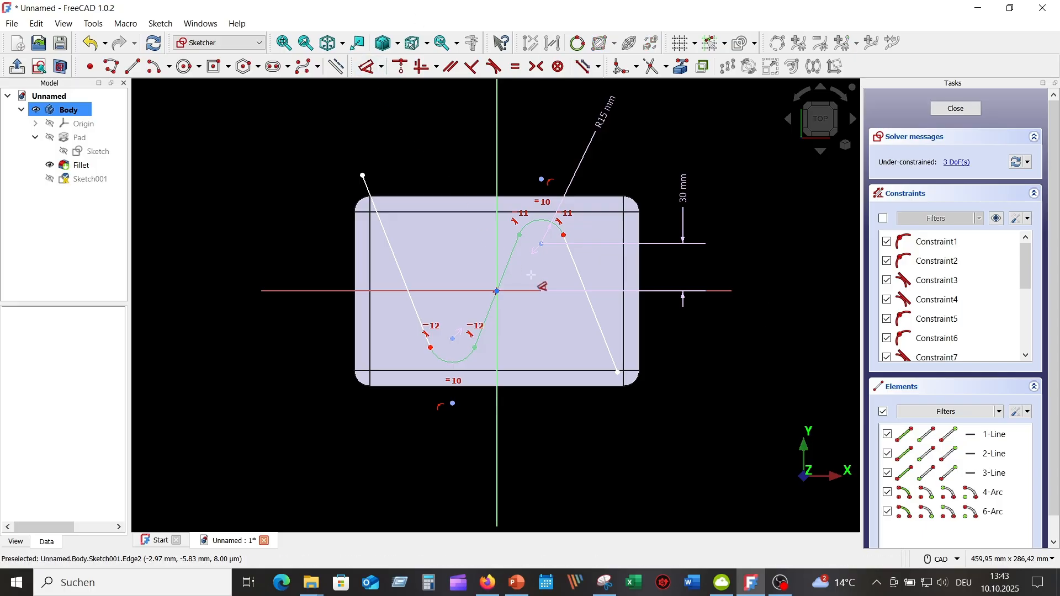
{"action": "left_click", "coordinate": [525, 290]}
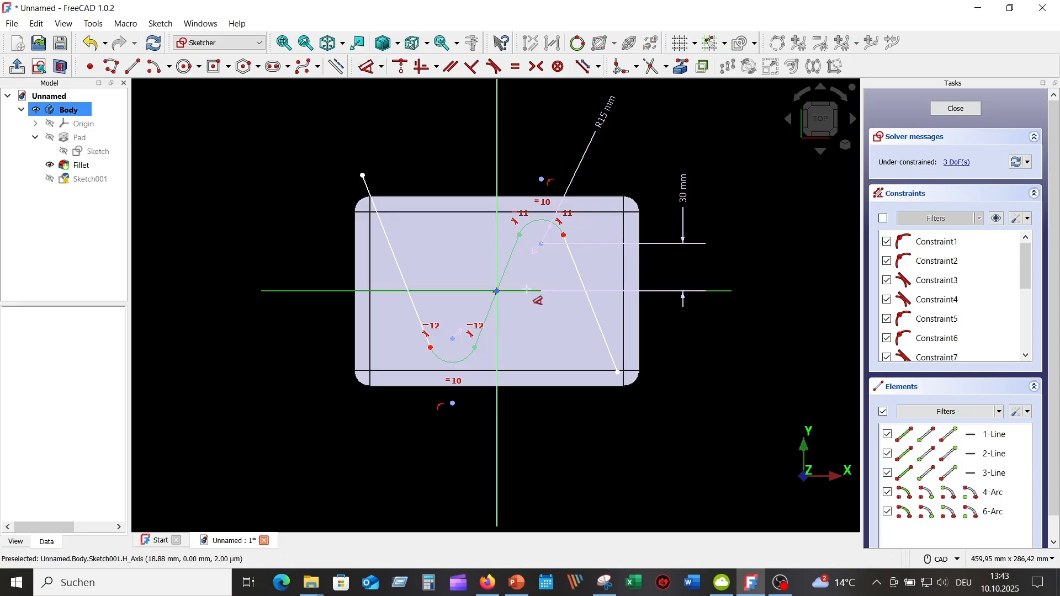
{"action": "left_click", "coordinate": [512, 254]}
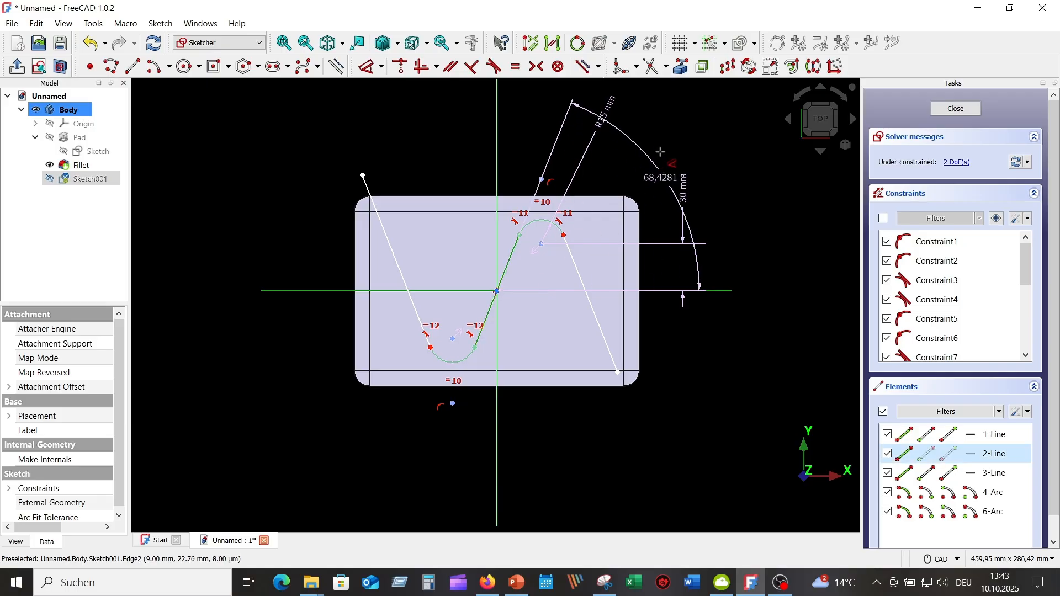
{"action": "left_click", "coordinate": [670, 135]}
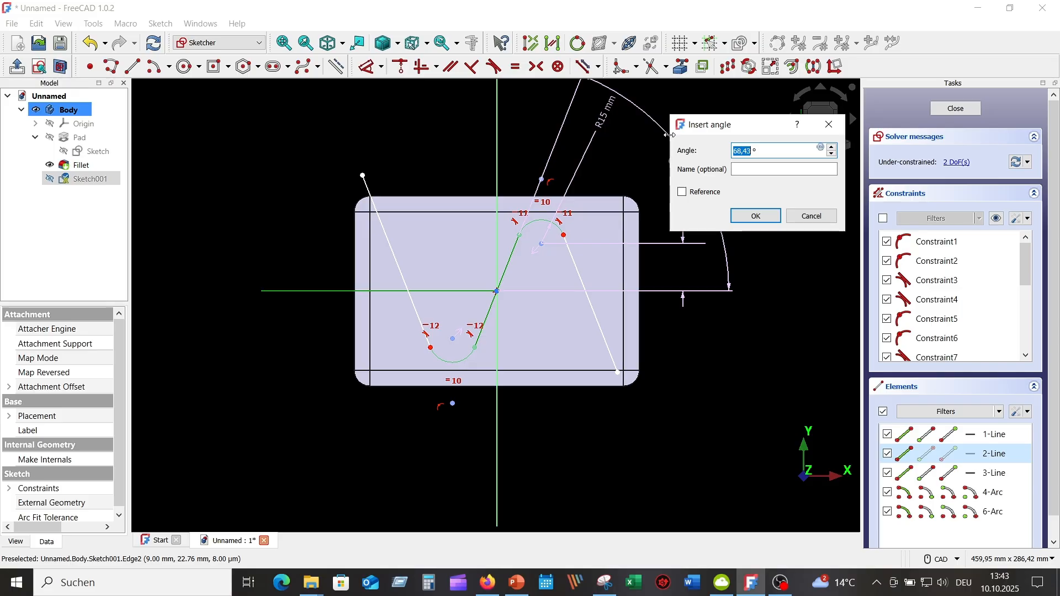
{"action": "type", "text": "75"}
{"action": "key", "text": "Return"}
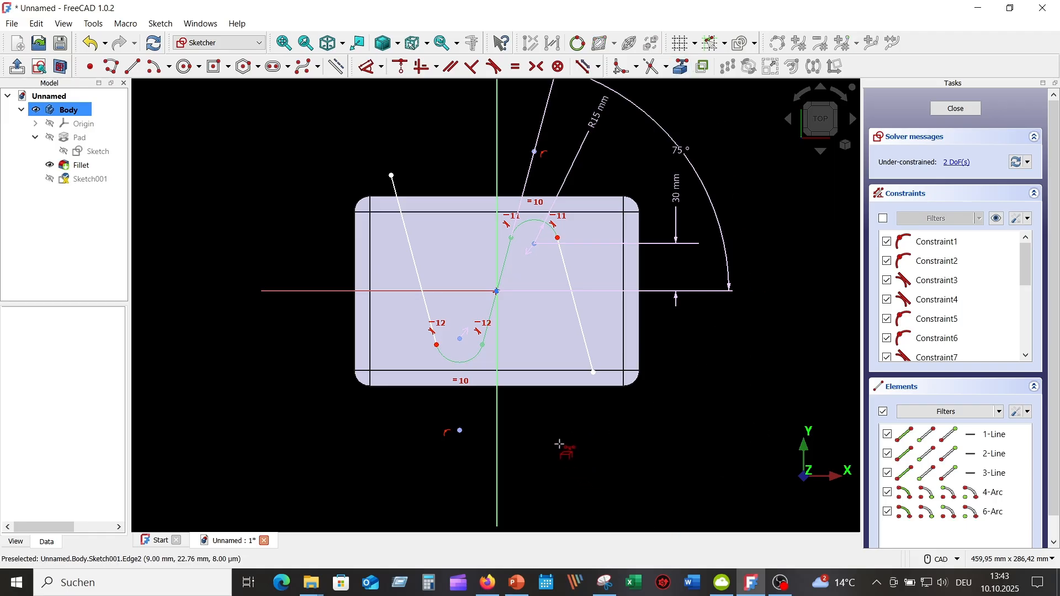
Step: Project the box's lower edge as external geometry and constrain the free end of the right-hand line onto it
{"action": "left_click", "coordinate": [560, 386]}
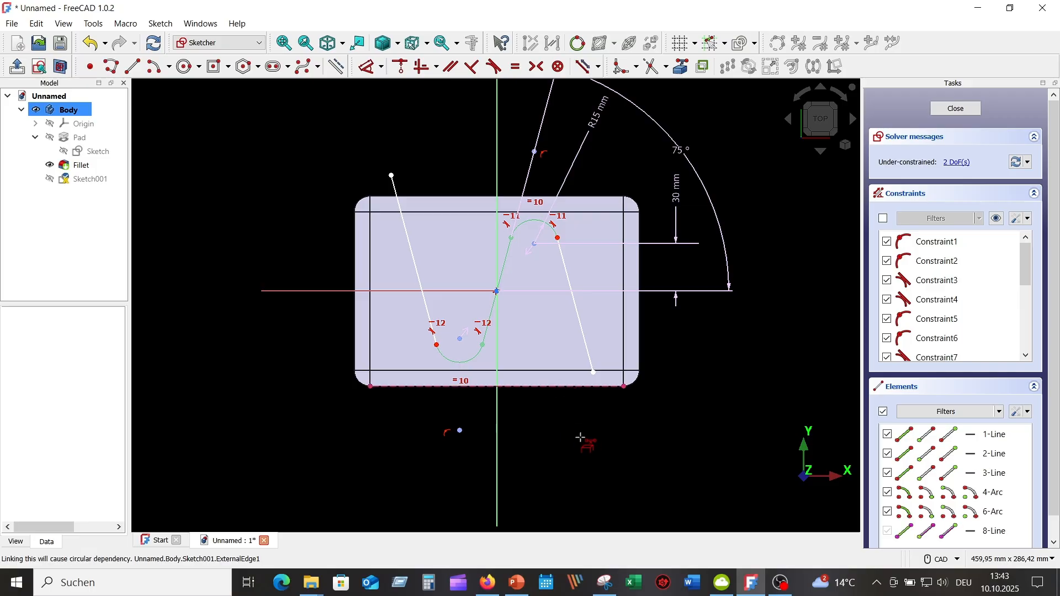
{"action": "left_click", "coordinate": [594, 374]}
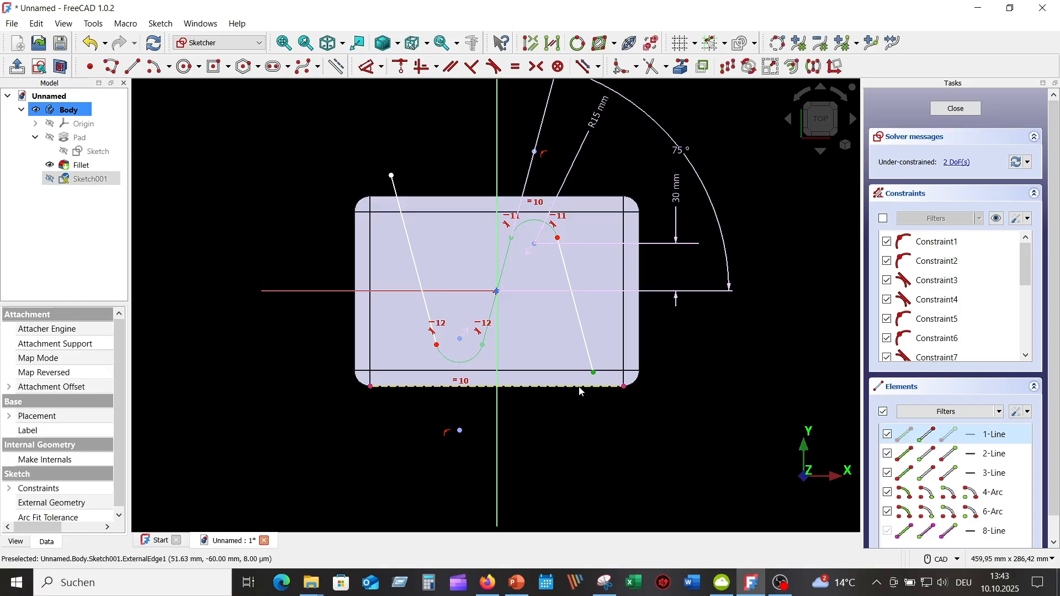
{"action": "left_click", "coordinate": [581, 389]}
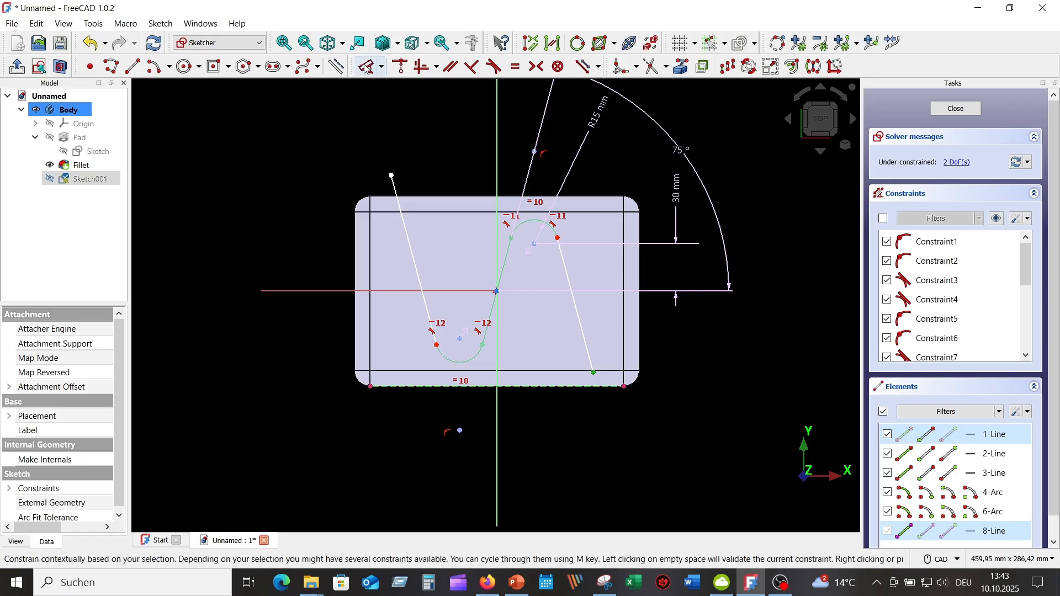
{"action": "left_click", "coordinate": [401, 68]}
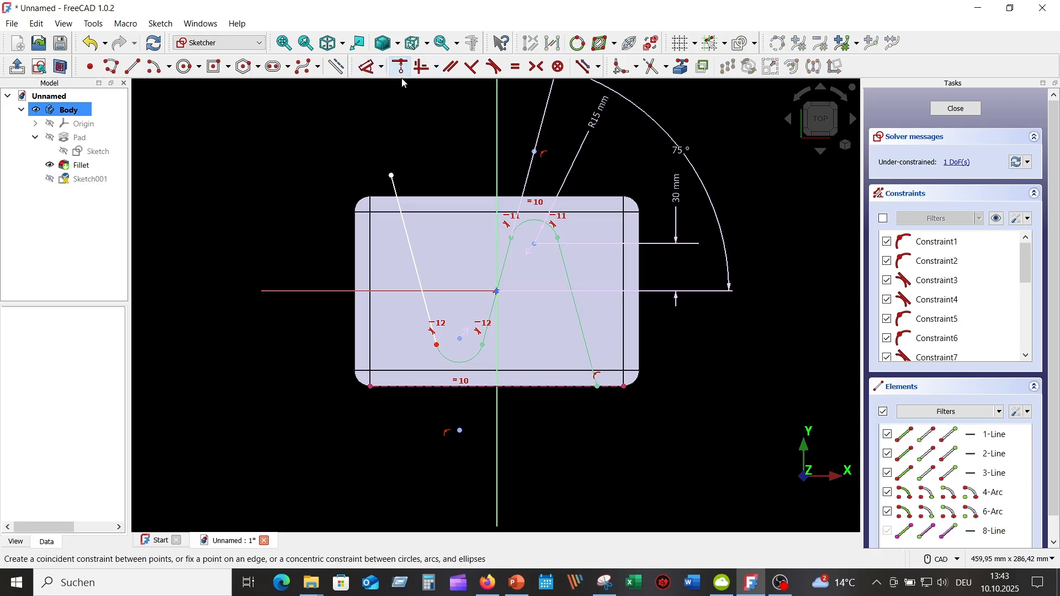
{"action": "right_click", "coordinate": [690, 441]}
{"action": "left_click", "coordinate": [665, 450]}
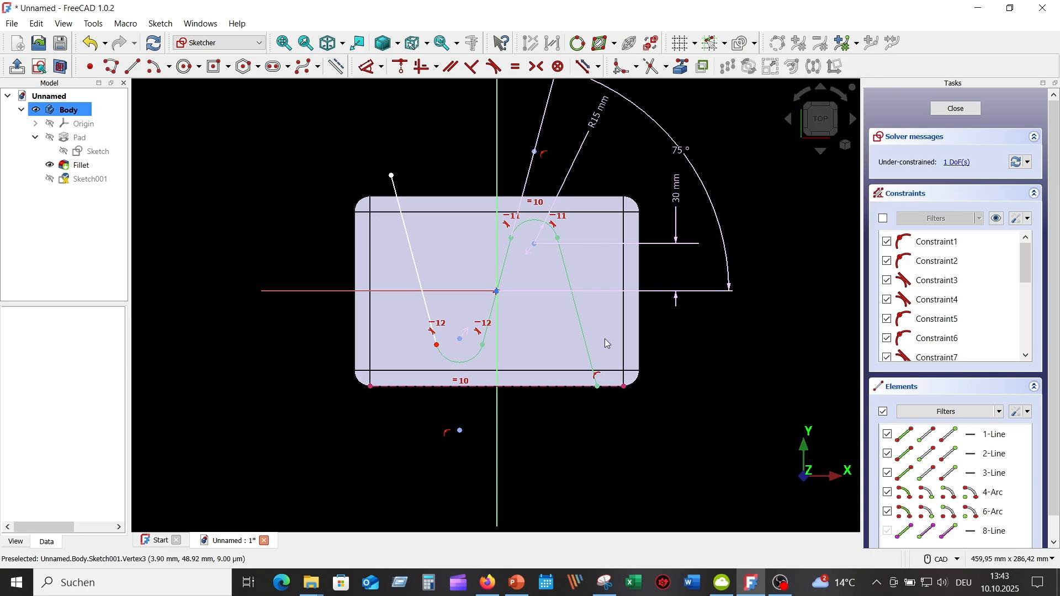
Step: Constrain the two outer lines of the zigzag to equal length and close the sketch
{"action": "left_click", "coordinate": [582, 328]}
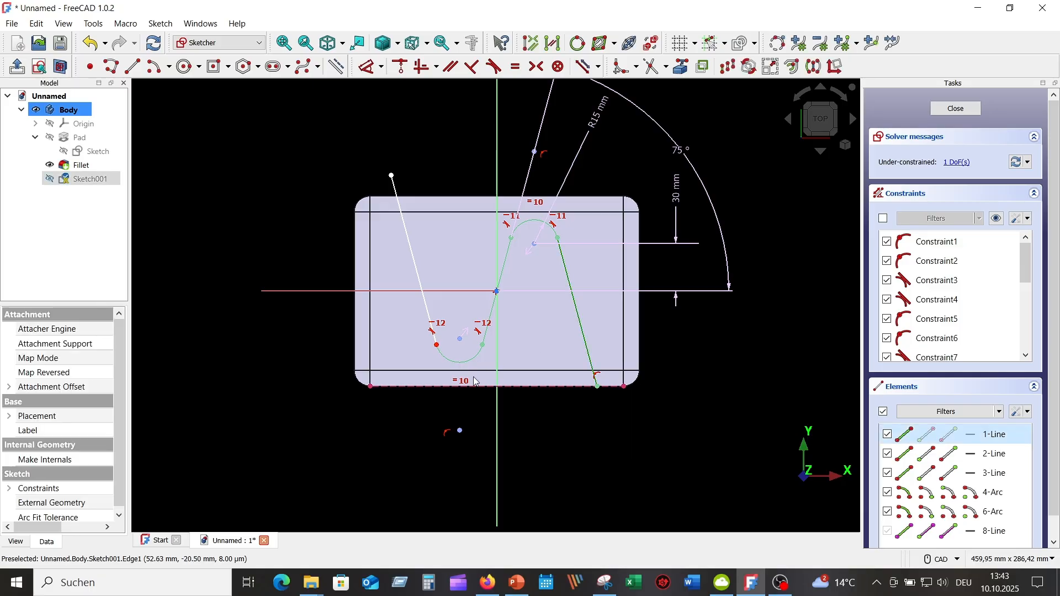
{"action": "left_click", "coordinate": [415, 260]}
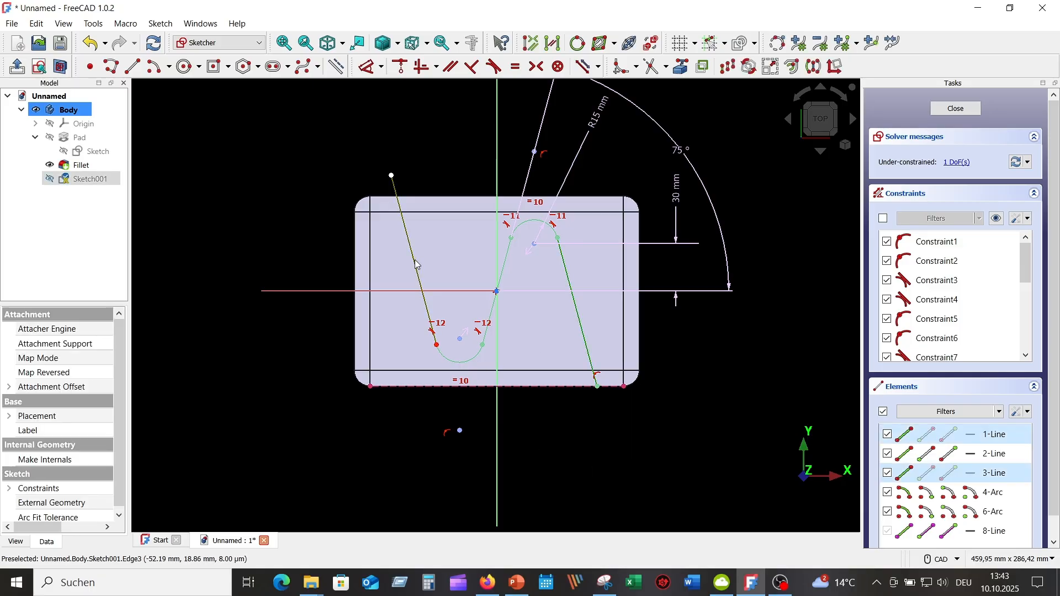
{"action": "left_click", "coordinate": [519, 69]}
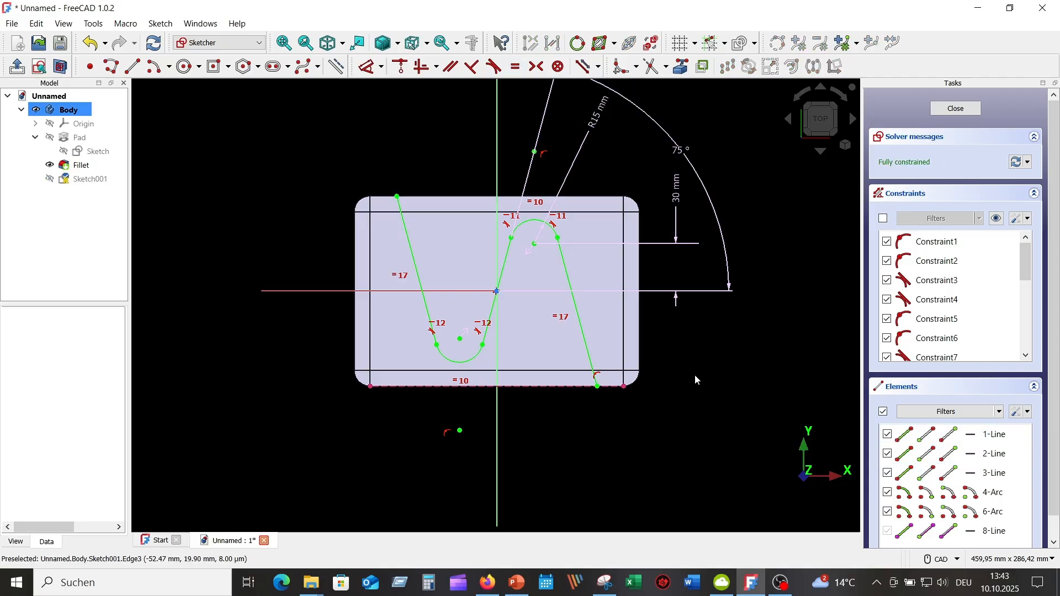
{"action": "scroll", "coordinate": [713, 382], "scroll_direction": "up", "scroll_amount": 1}
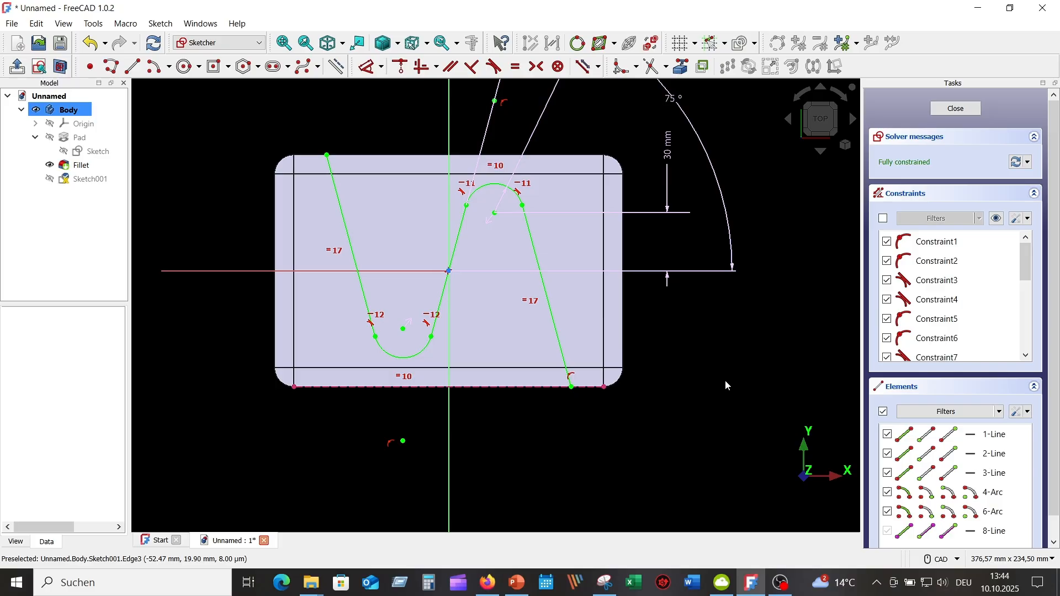
{"action": "left_click", "coordinate": [956, 109]}
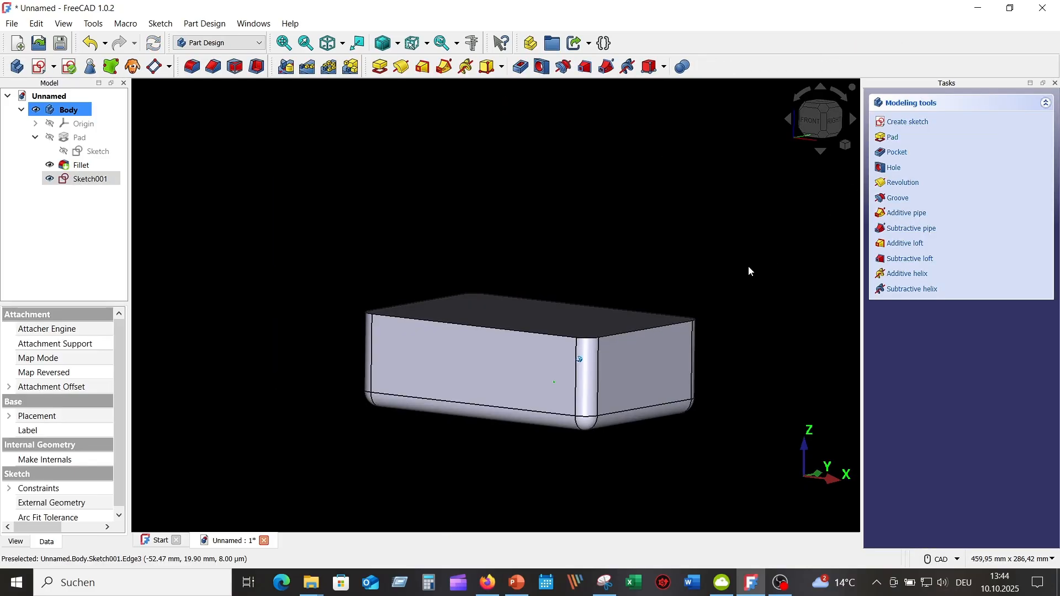
Step: Create a new sketch on the front face of the filleted box
{"action": "key", "text": "0"}
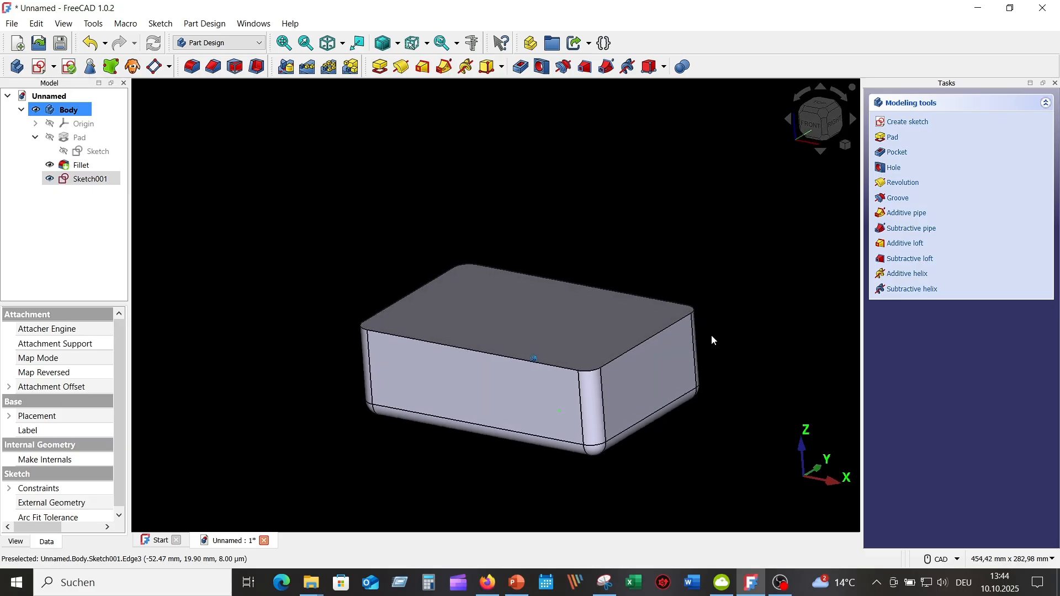
{"action": "key", "text": "1"}
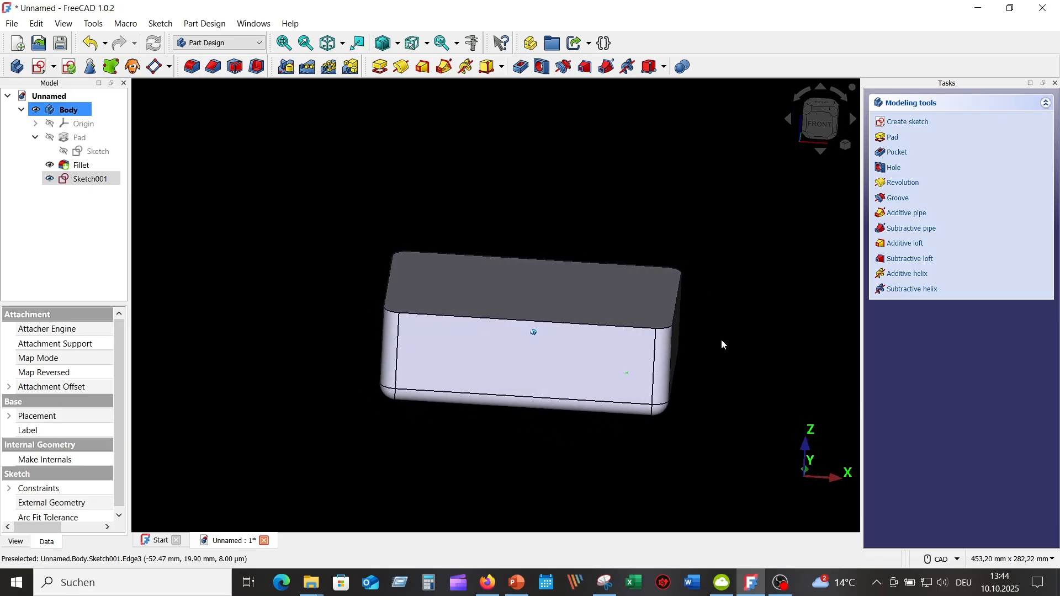
{"action": "key", "text": "0"}
{"action": "left_click", "coordinate": [289, 258]}
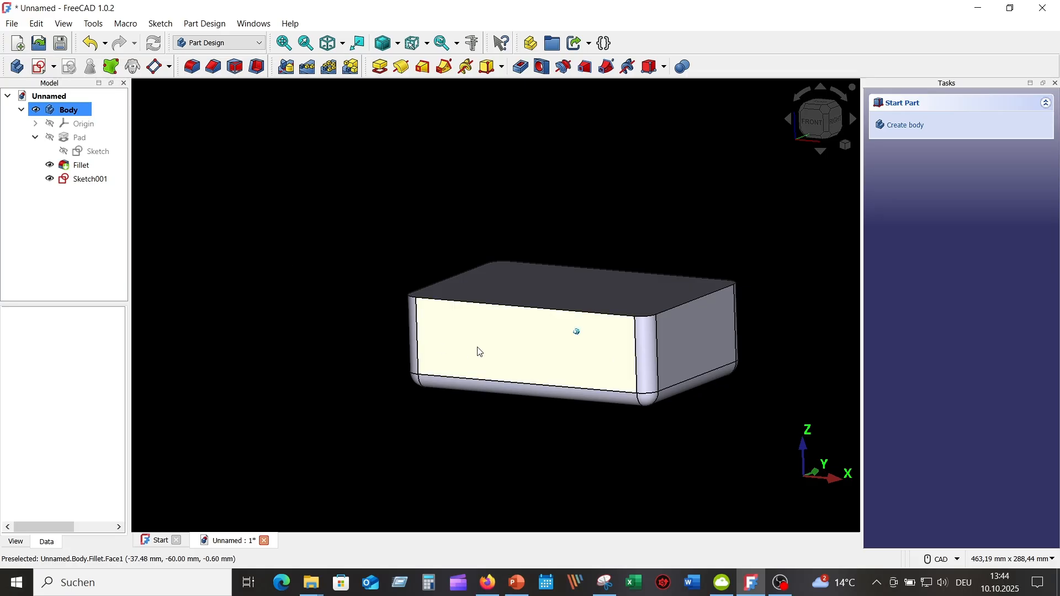
{"action": "left_click", "coordinate": [489, 361]}
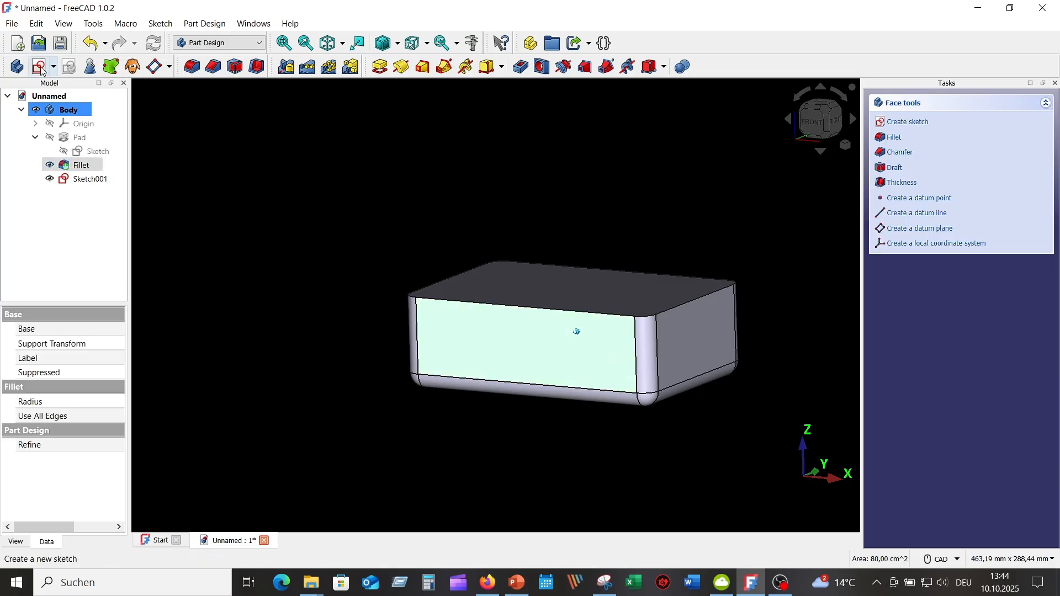
{"action": "left_click", "coordinate": [908, 121]}
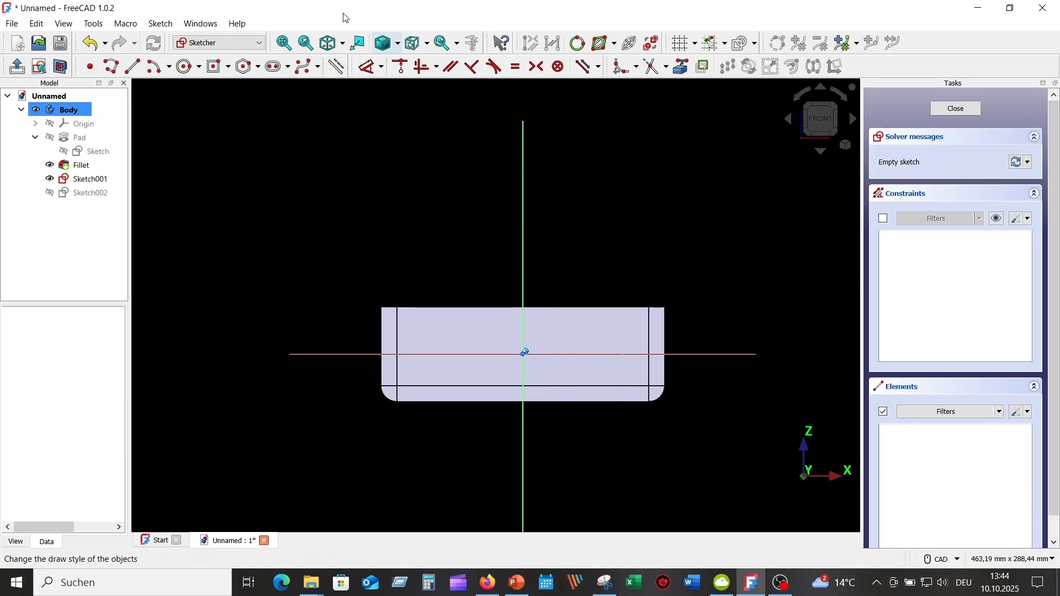
Step: Draw a circle of 25 mm diameter centered about 33 mm right of and 7 mm below the sketch origin
{"action": "left_click", "coordinate": [188, 67]}
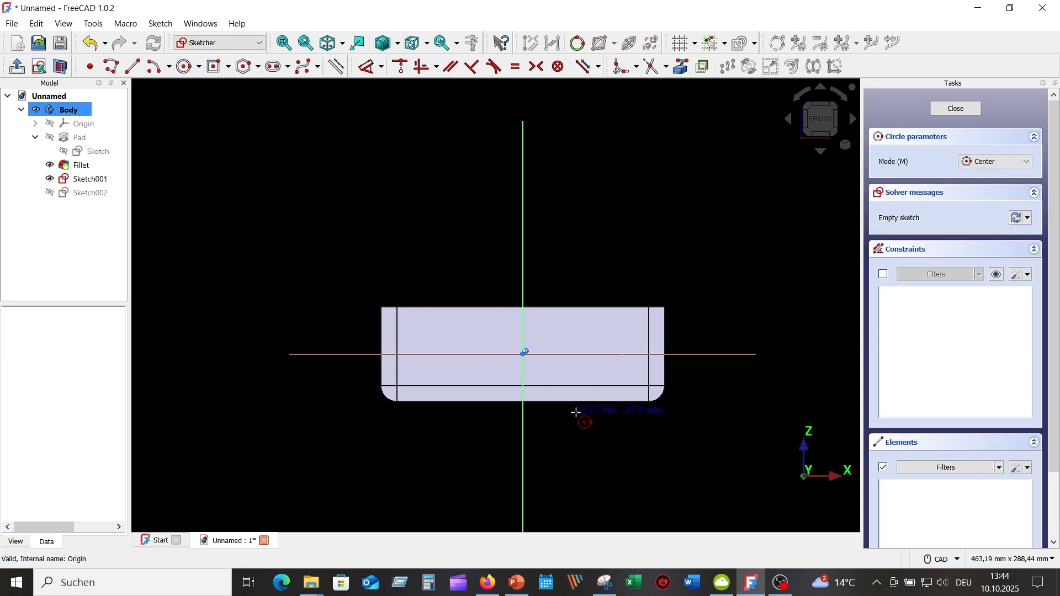
{"action": "left_click", "coordinate": [575, 365]}
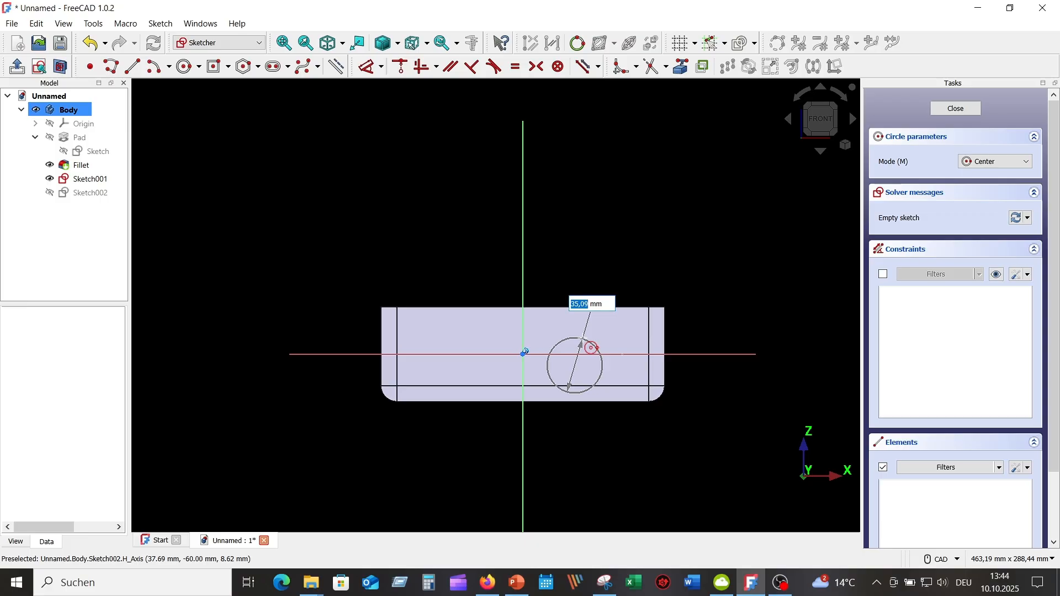
{"action": "type", "text": "25"}
{"action": "key", "text": "Return"}
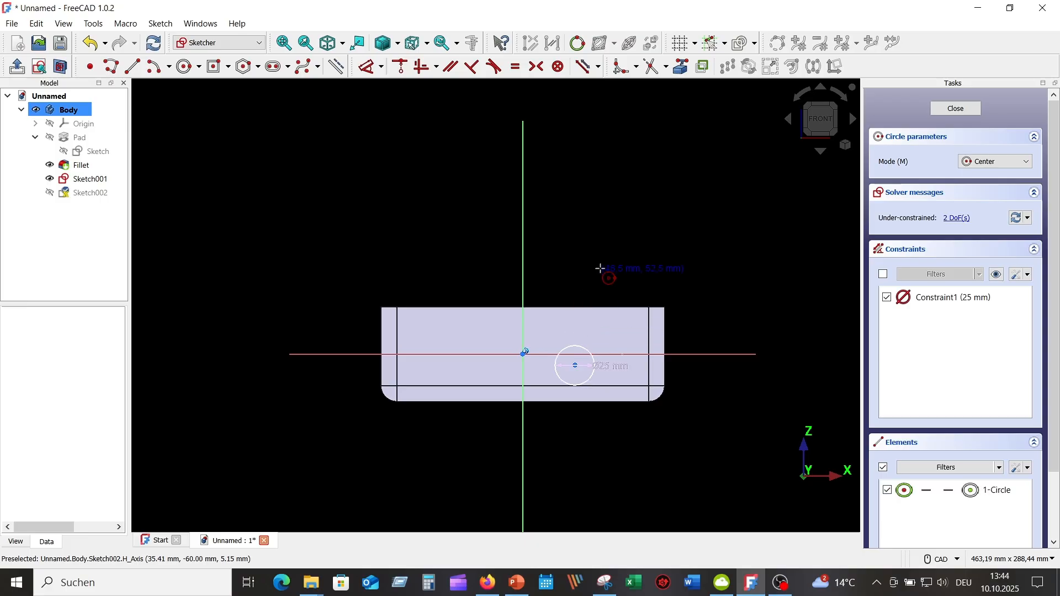
{"action": "right_click", "coordinate": [696, 232]}
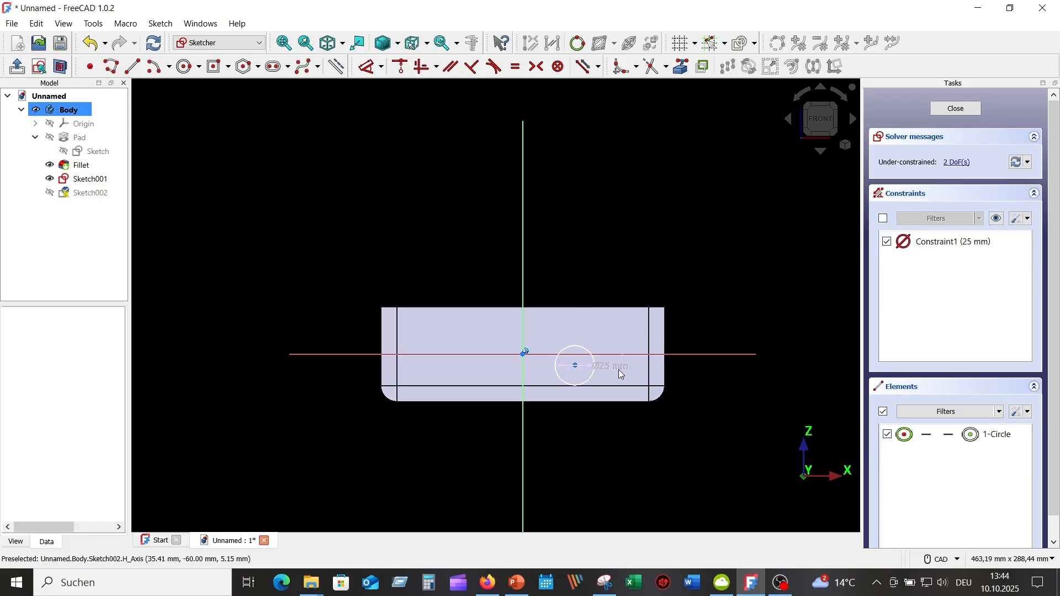
Step: Move the circle's diameter dimension below the circle and set the draw style to Wireframe
{"action": "left_click_drag", "start_coordinate": [621, 372], "coordinate": [622, 440]}
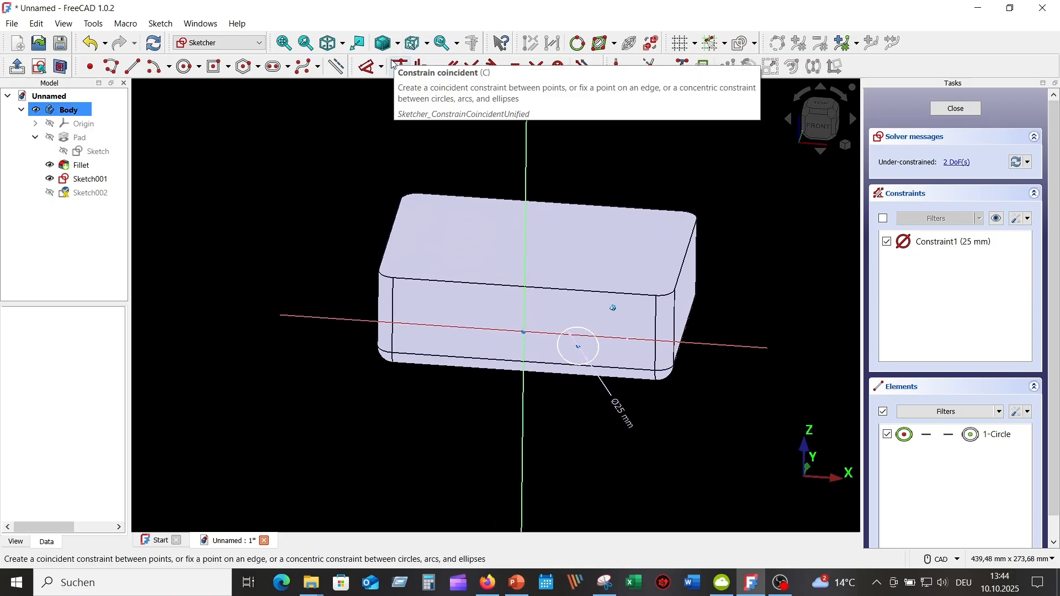
{"action": "left_click", "coordinate": [401, 46]}
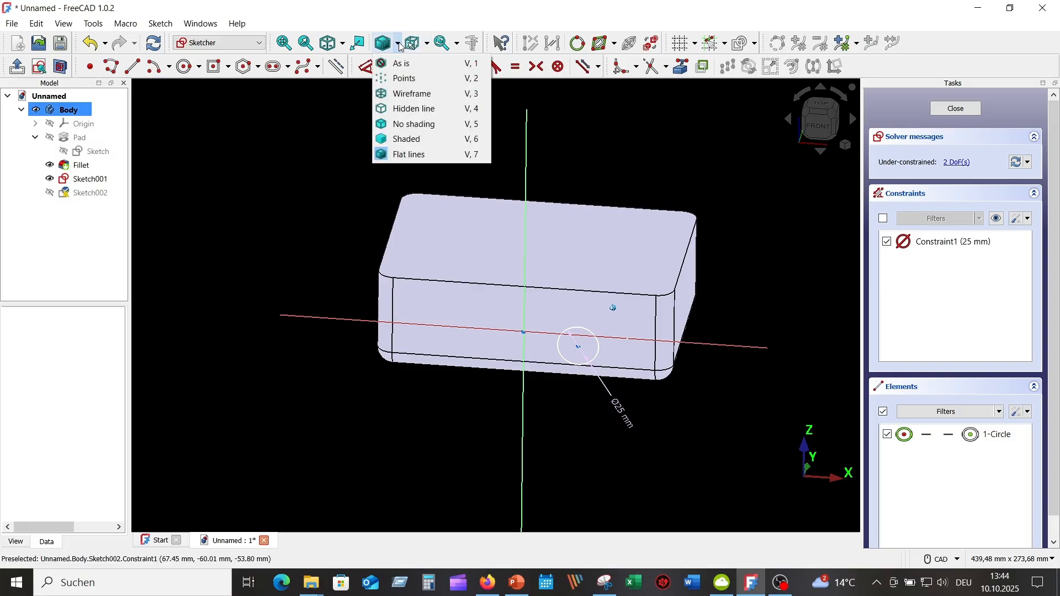
{"action": "left_click", "coordinate": [417, 95]}
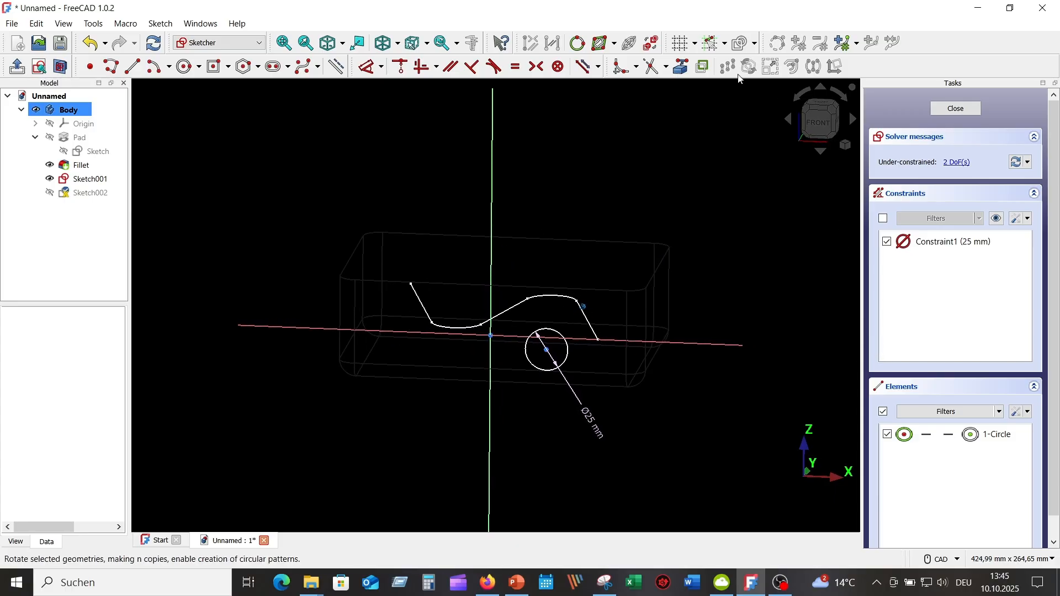
Step: Project the zigzag path's front end line as external geometry and make the circle's center coincident with its endpoint
{"action": "left_click", "coordinate": [684, 70]}
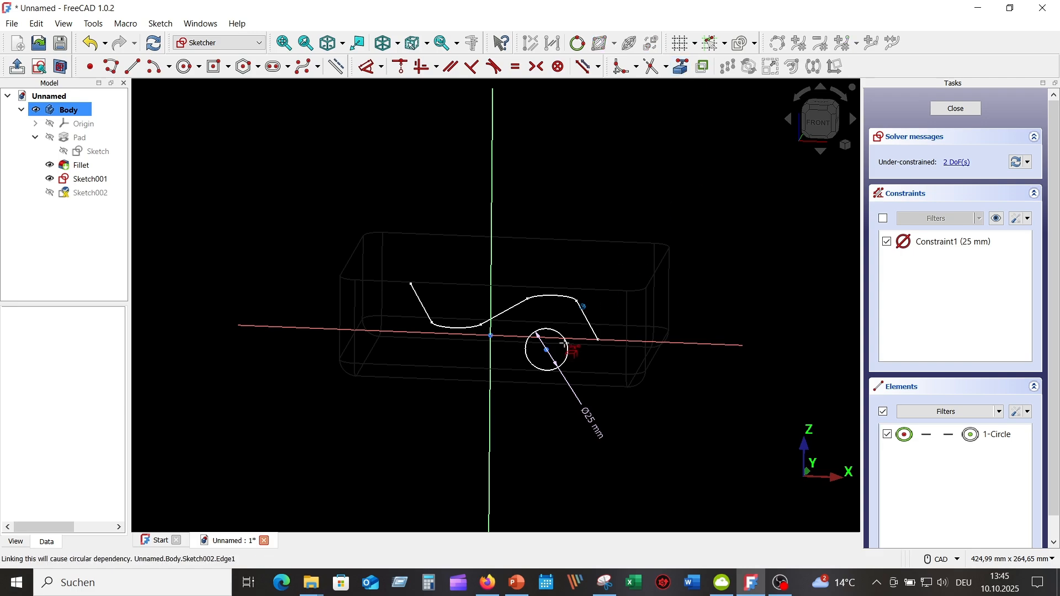
{"action": "left_click", "coordinate": [592, 328]}
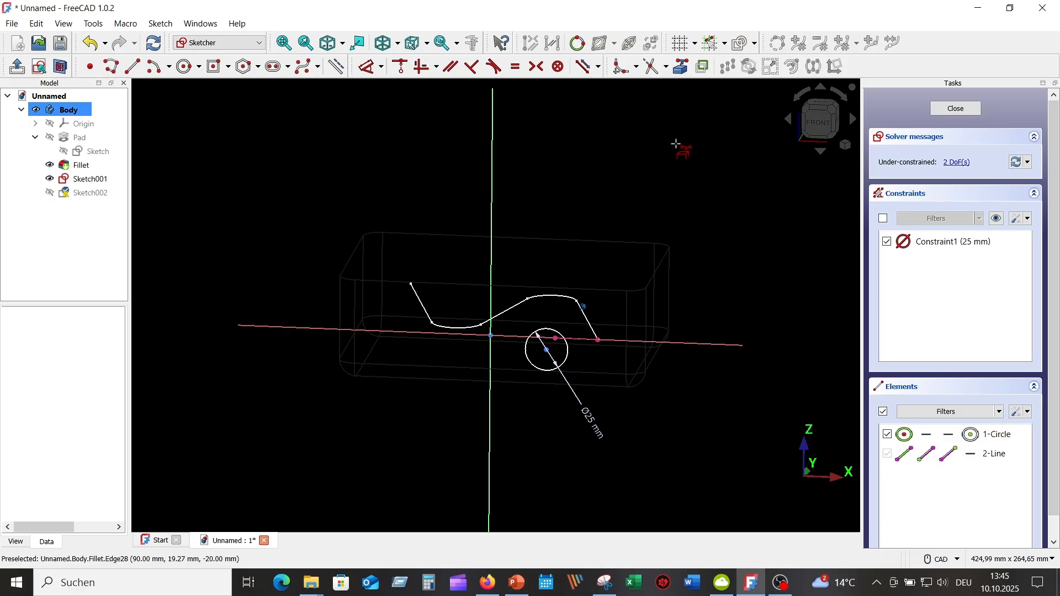
{"action": "left_click", "coordinate": [824, 129]}
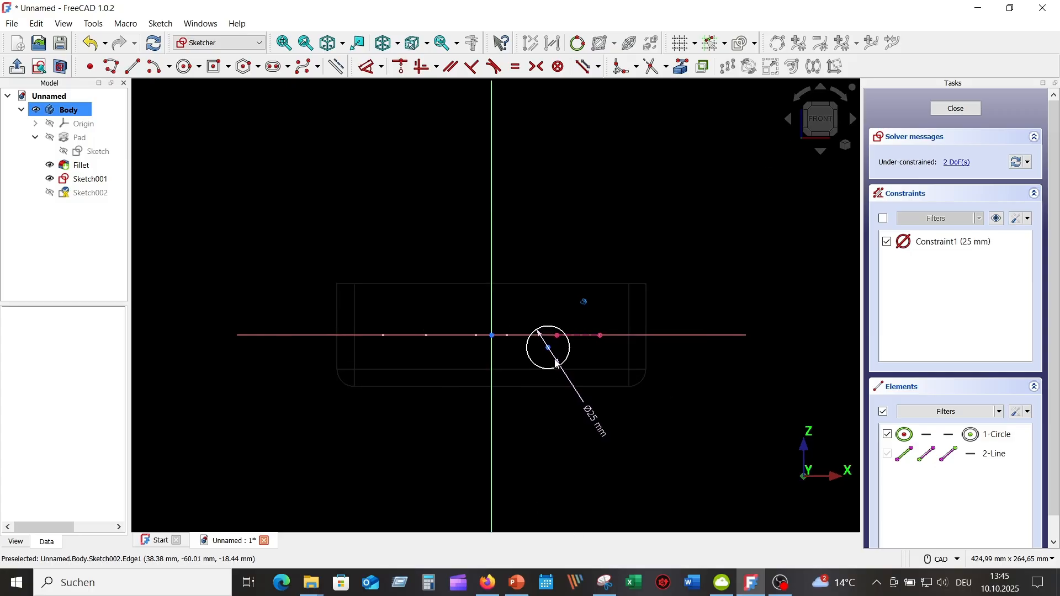
{"action": "left_click", "coordinate": [549, 348]}
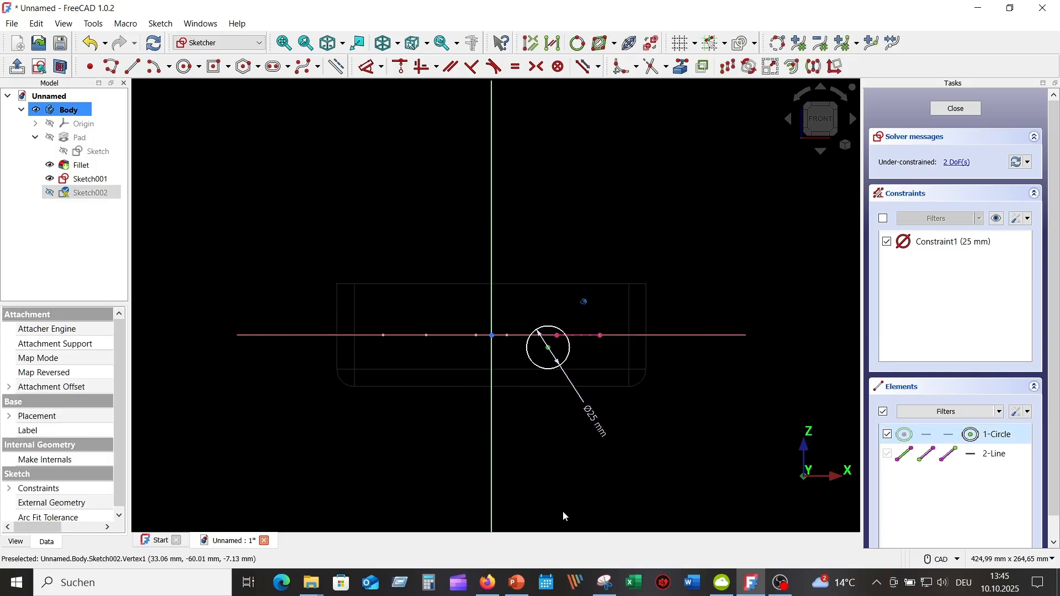
{"action": "left_click", "coordinate": [602, 336]}
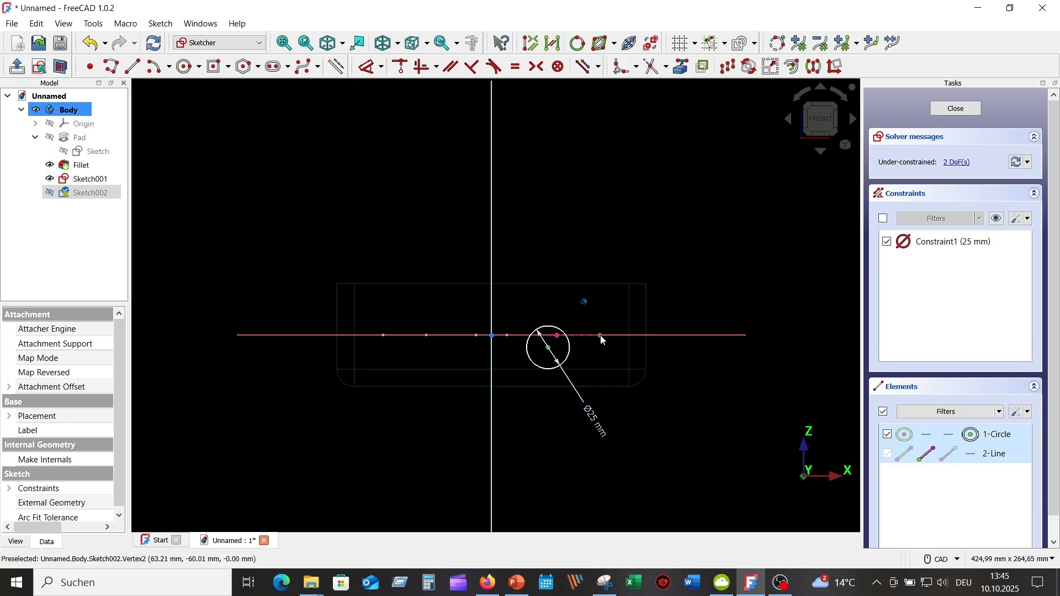
{"action": "left_click", "coordinate": [405, 69]}
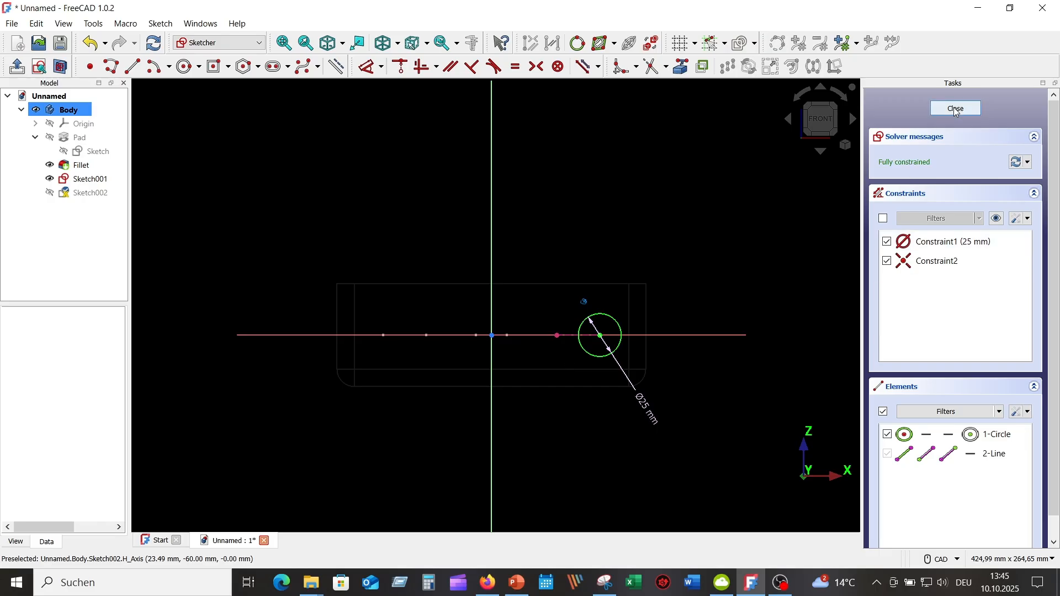
{"action": "left_click", "coordinate": [957, 109]}
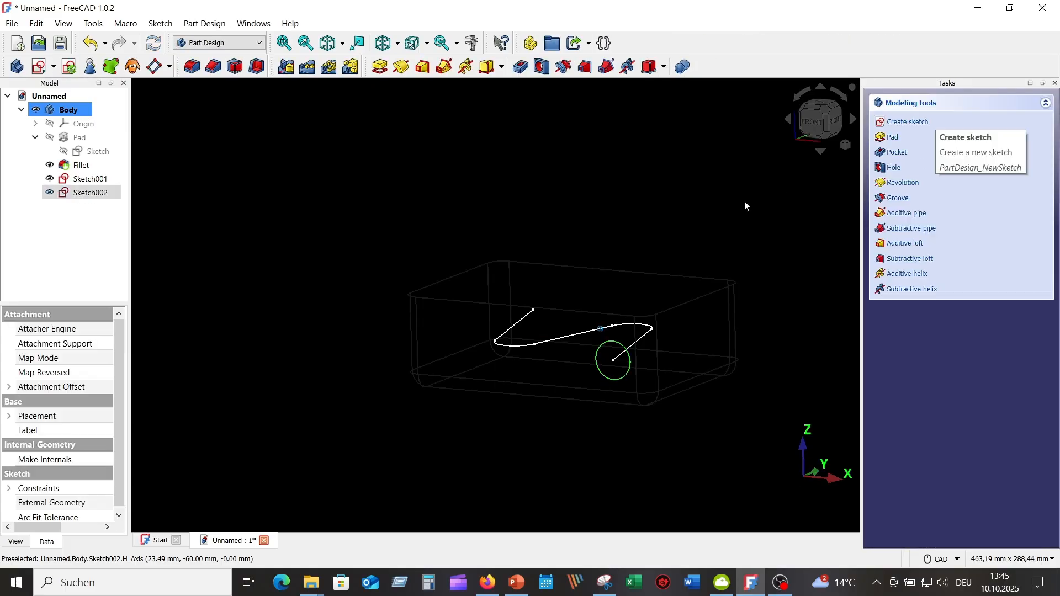
Step: Set the draw style back to Flat lines so the box is shown solid with its edges
{"action": "middle_click_drag", "start_coordinate": [678, 194], "coordinate": [664, 194]}
{"action": "middle_click_drag", "start_coordinate": [665, 194], "coordinate": [653, 186]}
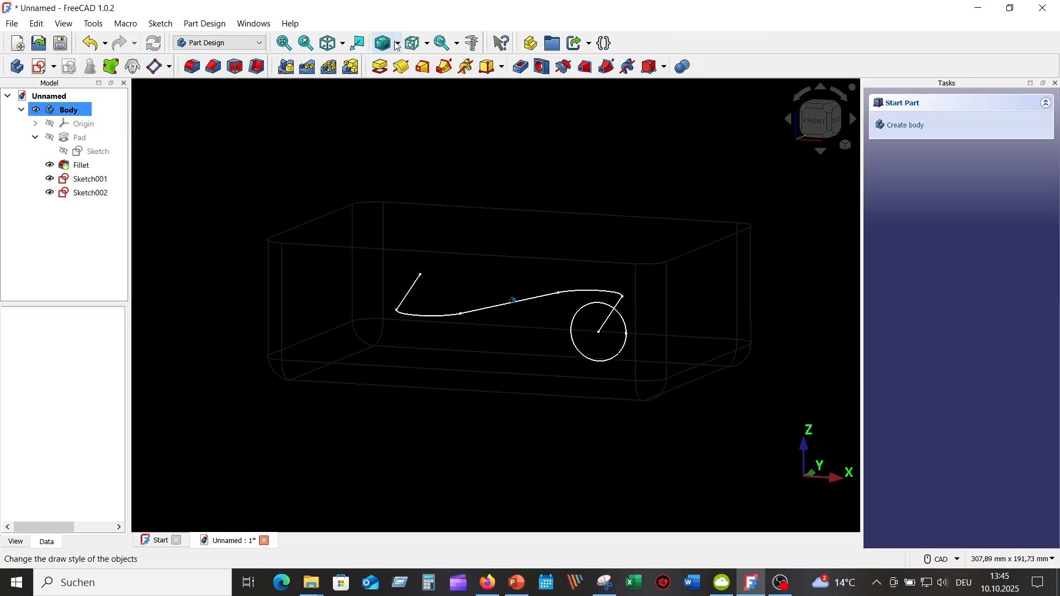
{"action": "left_click", "coordinate": [397, 43]}
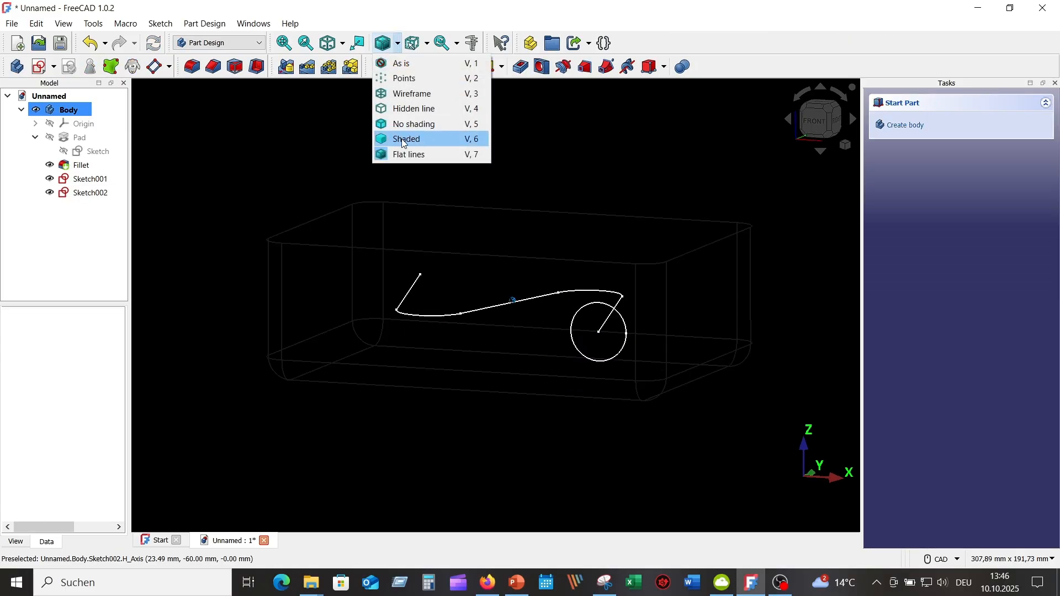
{"action": "left_click", "coordinate": [404, 141]}
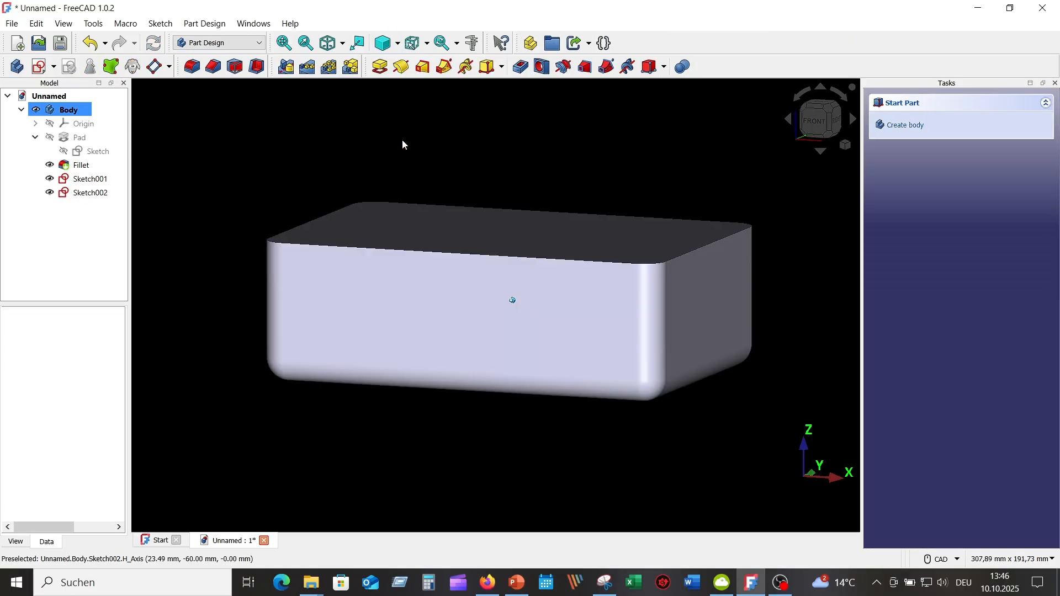
{"action": "left_click", "coordinate": [397, 43]}
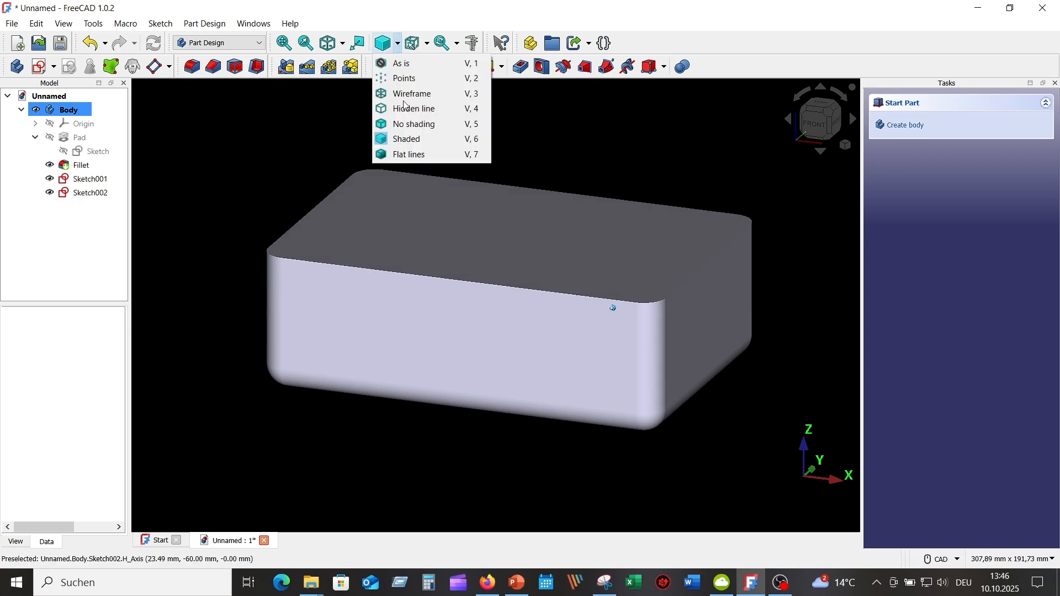
{"action": "left_click", "coordinate": [418, 156]}
{"action": "scroll", "coordinate": [318, 178], "scroll_direction": "down", "scroll_amount": 3}
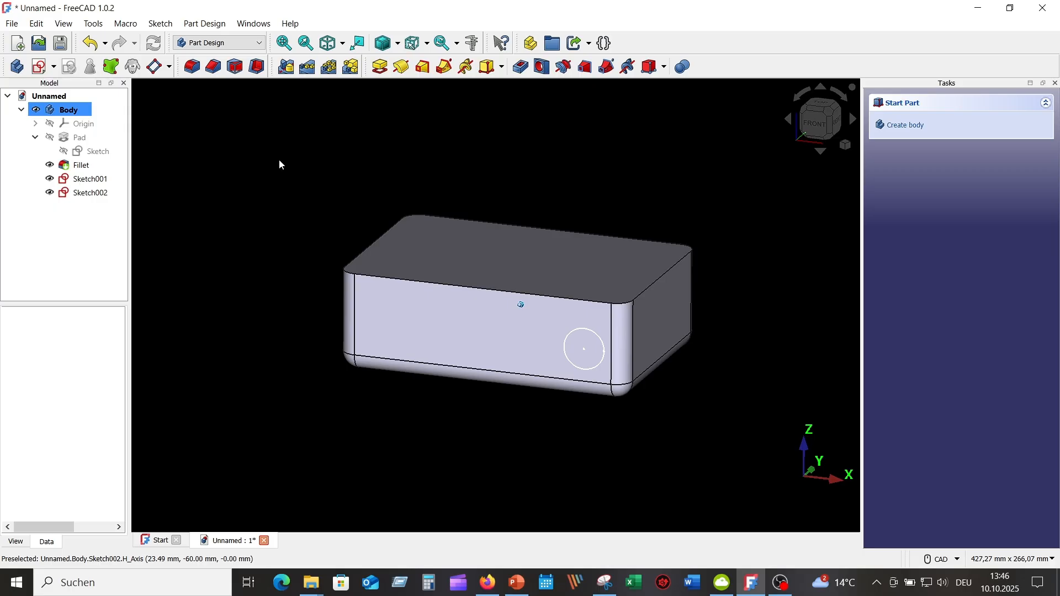
Step: Cut a subtractive pipe through the box using circle sketch Sketch002 as profile and zigzag sketch Sketch001 as path
{"action": "left_click", "coordinate": [607, 67]}
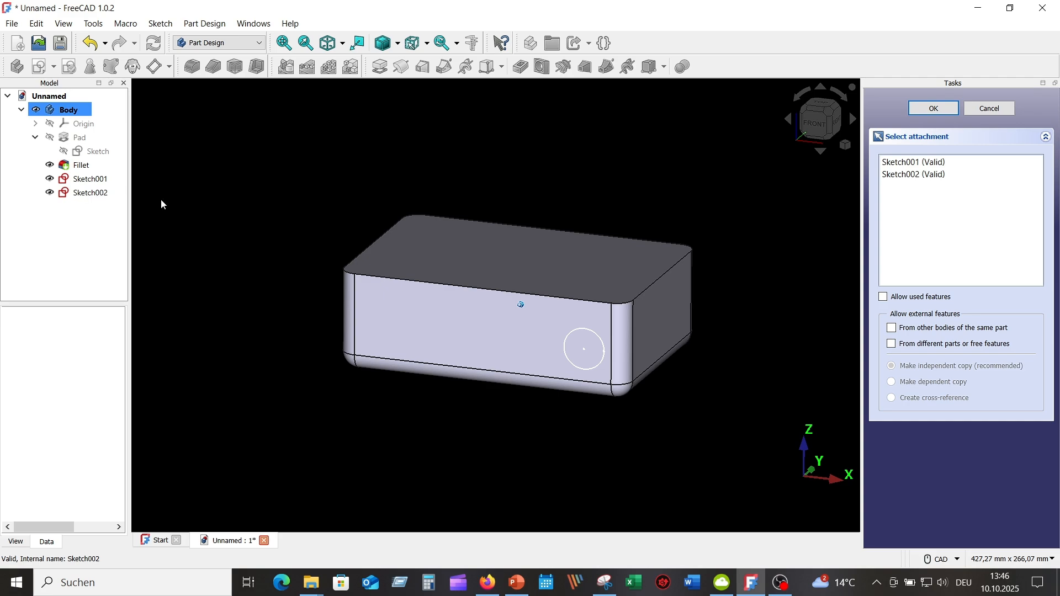
{"action": "left_click", "coordinate": [906, 175]}
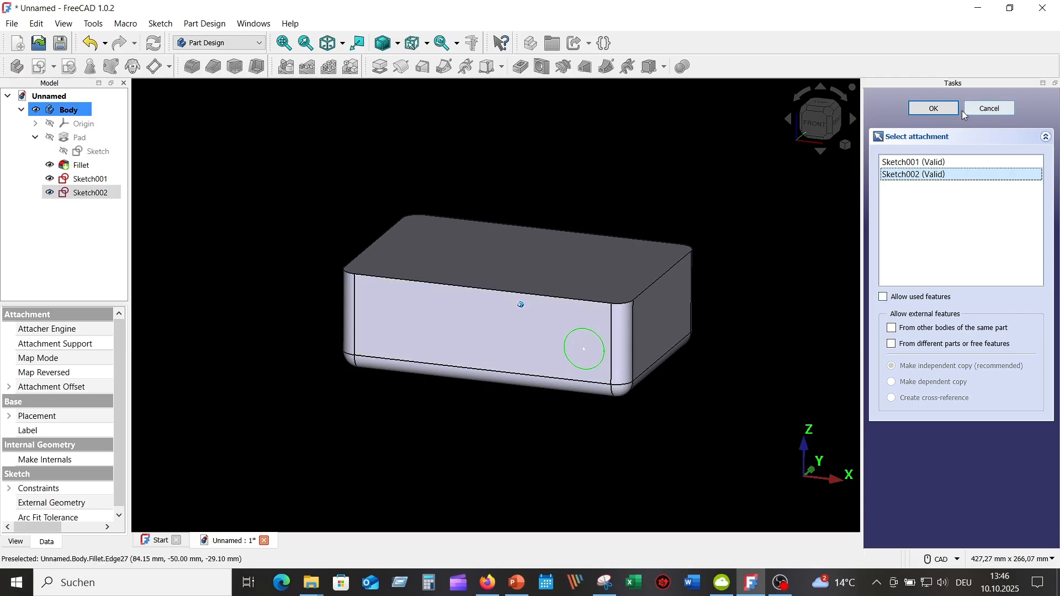
{"action": "left_click", "coordinate": [945, 109]}
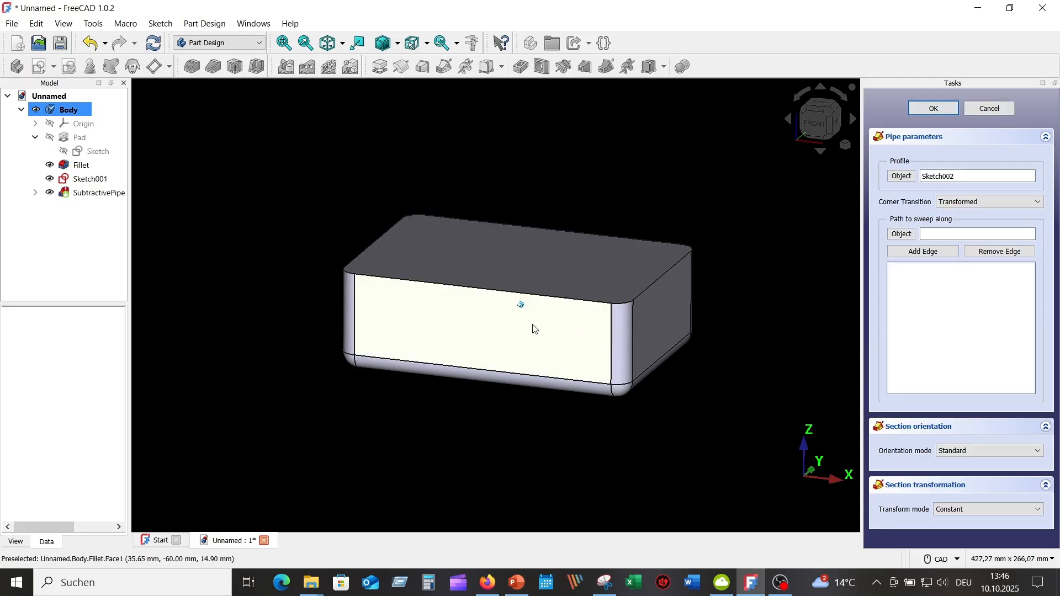
{"action": "left_click", "coordinate": [903, 234]}
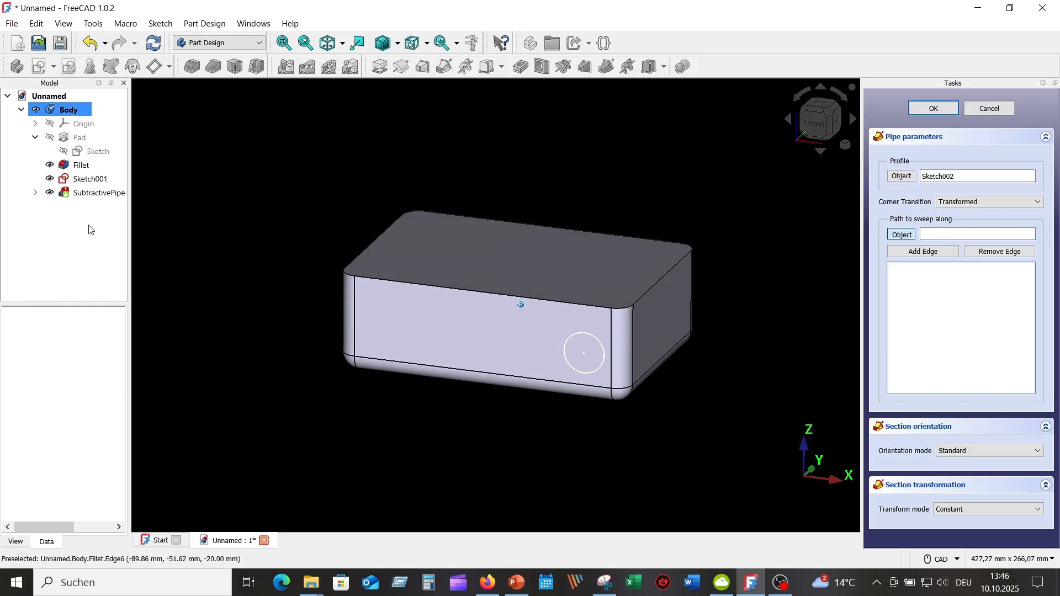
{"action": "left_click", "coordinate": [102, 180]}
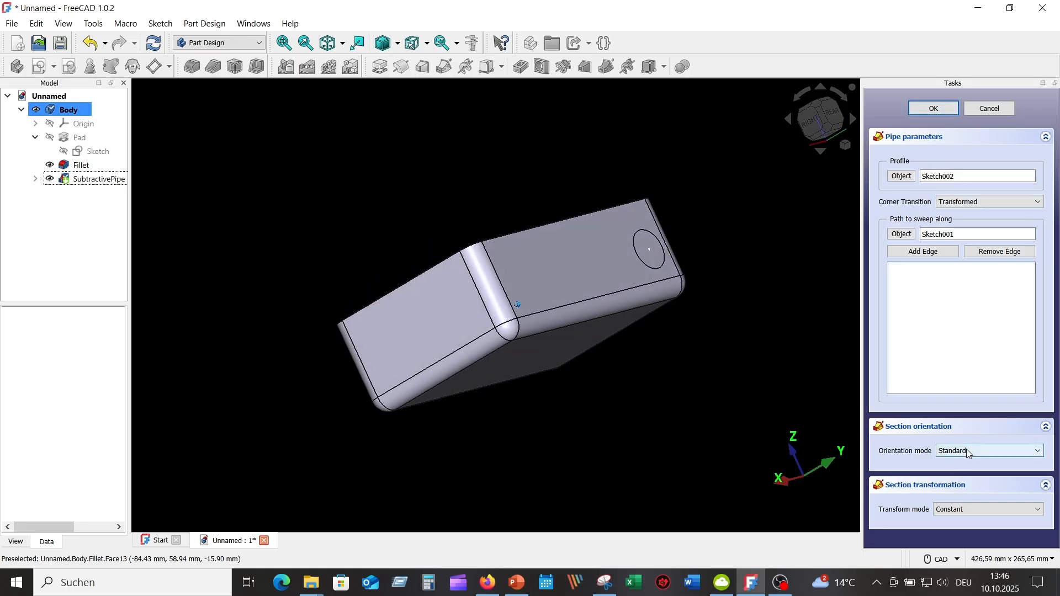
{"action": "left_click", "coordinate": [935, 110]}
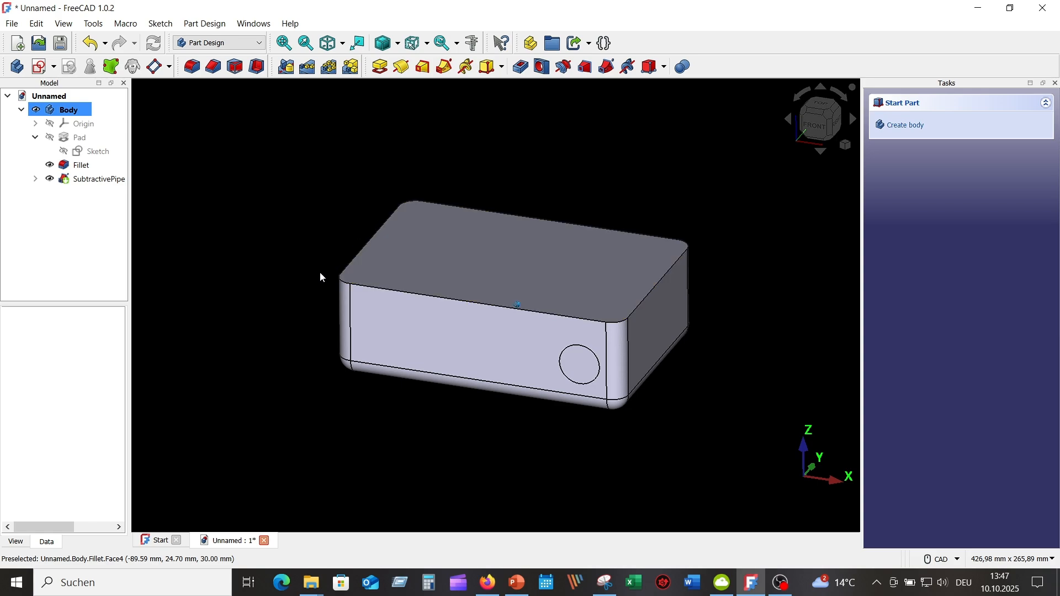
Step: Hide the Fillet feature and show the SubtractivePipe feature of the body
{"action": "left_click", "coordinate": [53, 168]}
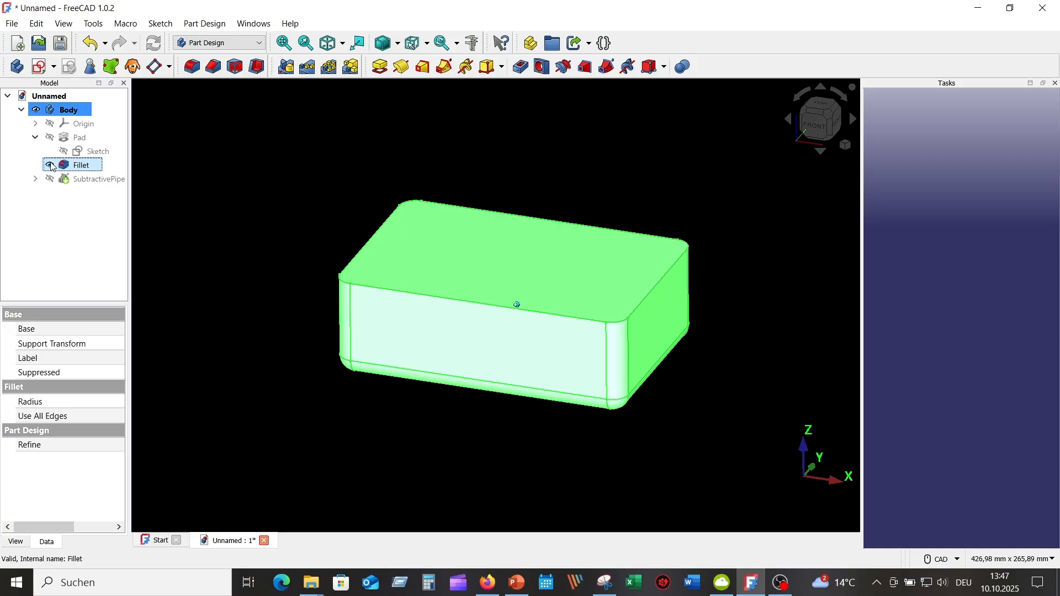
{"action": "left_click", "coordinate": [52, 167]}
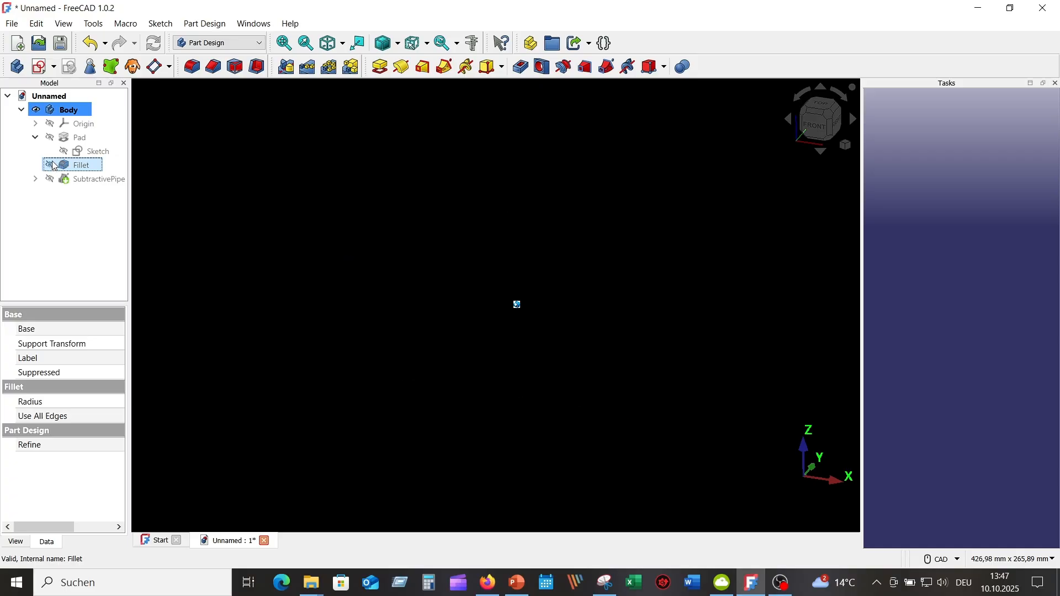
{"action": "left_click", "coordinate": [52, 166]}
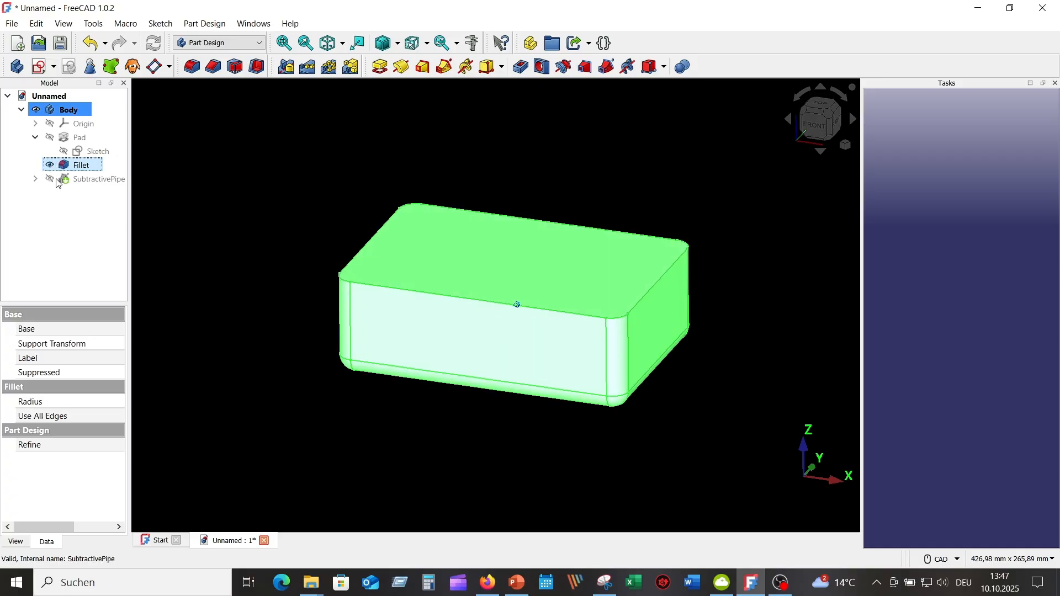
{"action": "left_click", "coordinate": [51, 165]}
{"action": "left_click", "coordinate": [50, 180]}
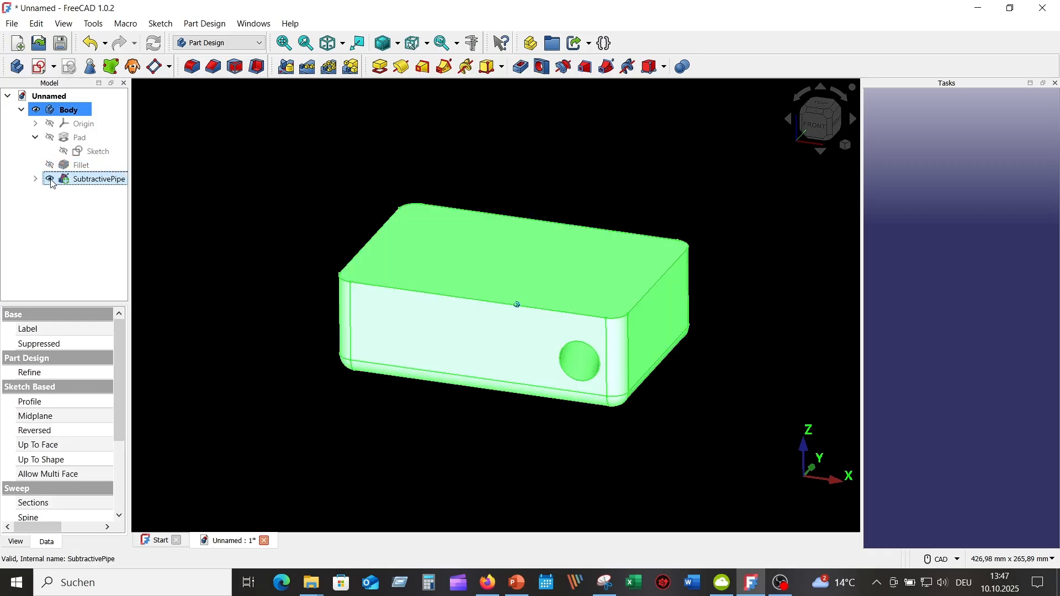
{"action": "left_click", "coordinate": [261, 199]}
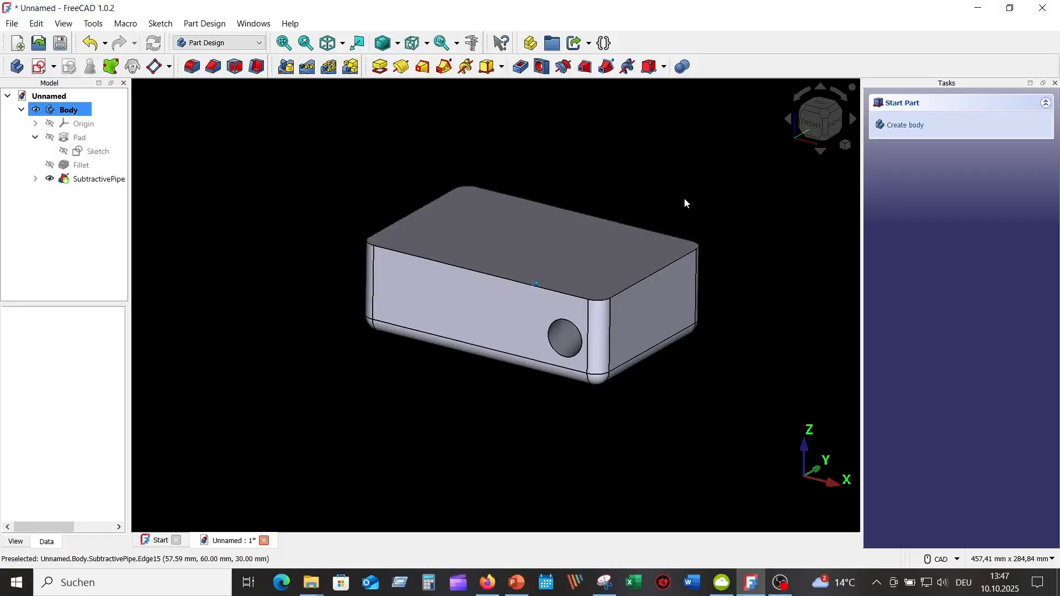
Step: Inspect the pipe channel with a flipped persistent section cut in Z, and remove the cut
{"action": "middle_click_drag", "start_coordinate": [560, 198], "coordinate": [513, 206]}
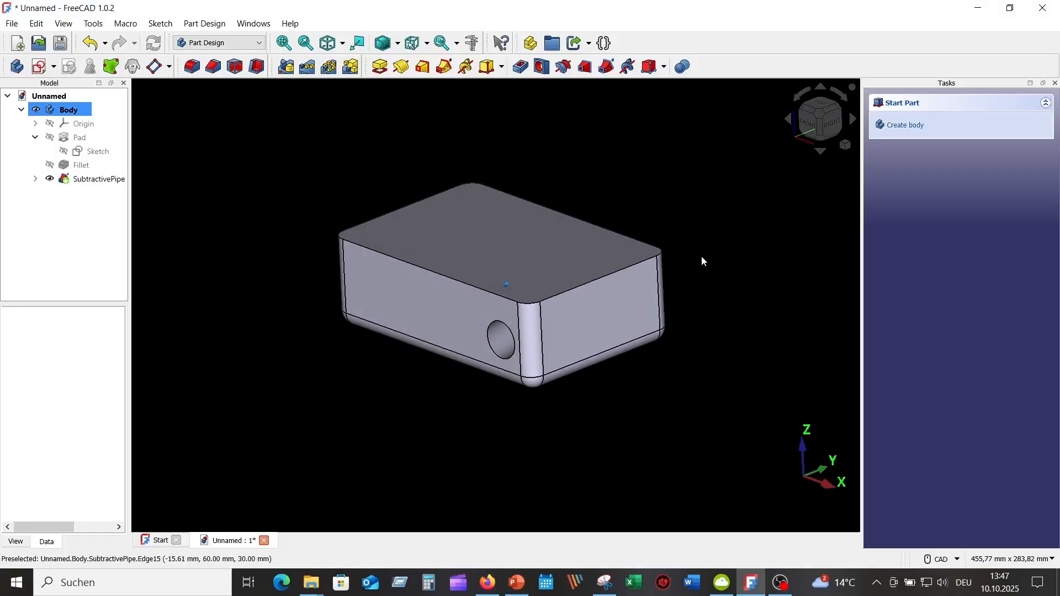
{"action": "left_click", "coordinate": [70, 25]}
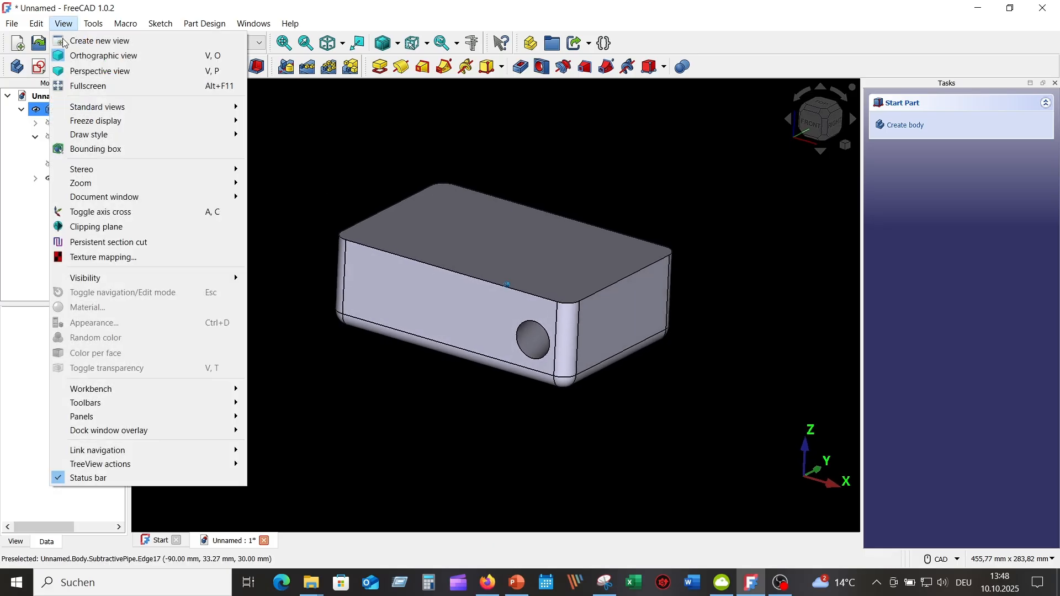
{"action": "left_click", "coordinate": [129, 244]}
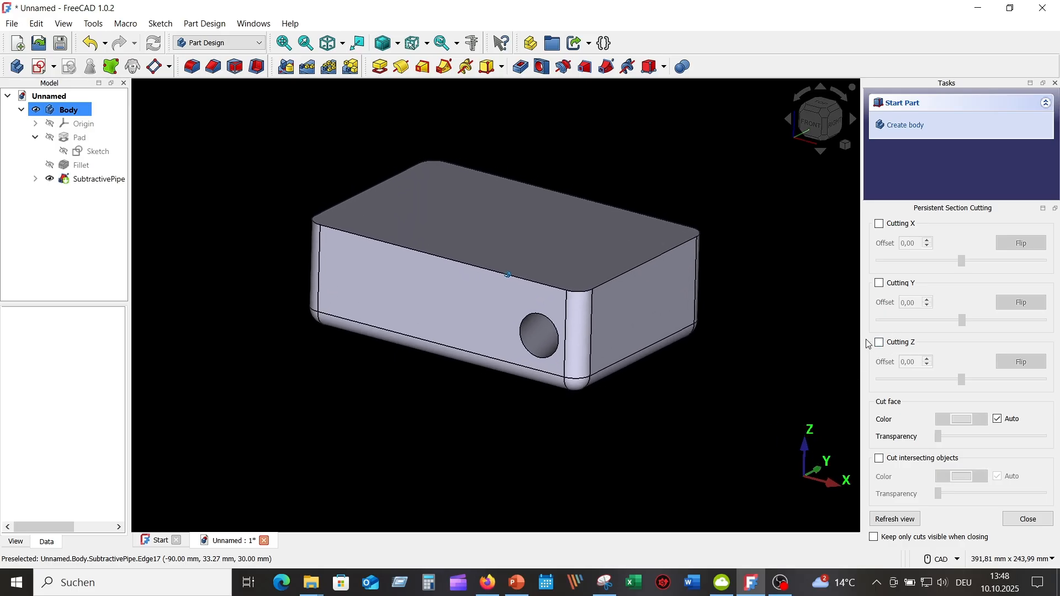
{"action": "left_click", "coordinate": [881, 343]}
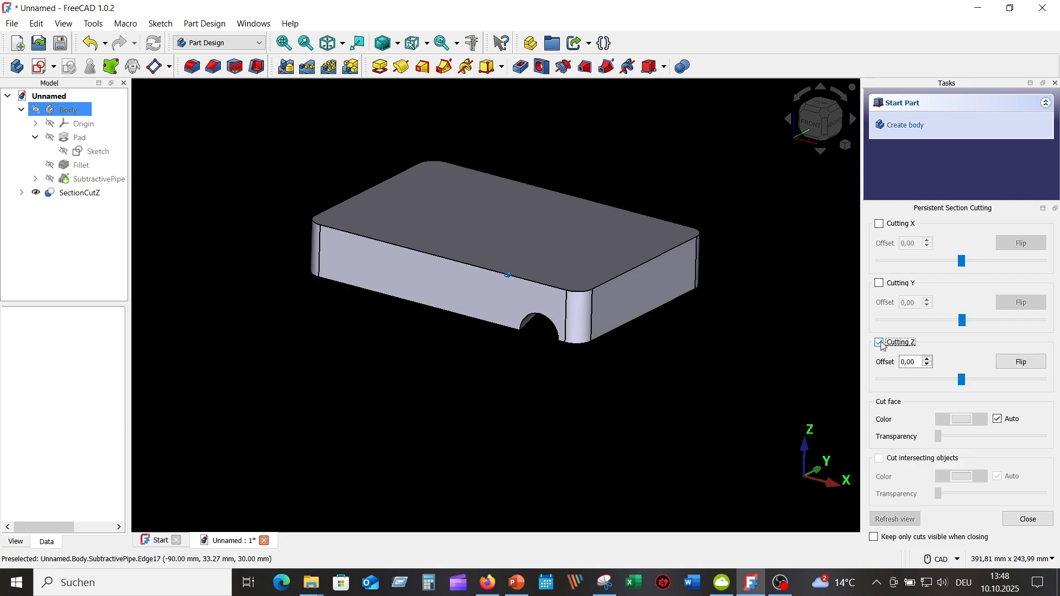
{"action": "left_click", "coordinate": [1021, 364]}
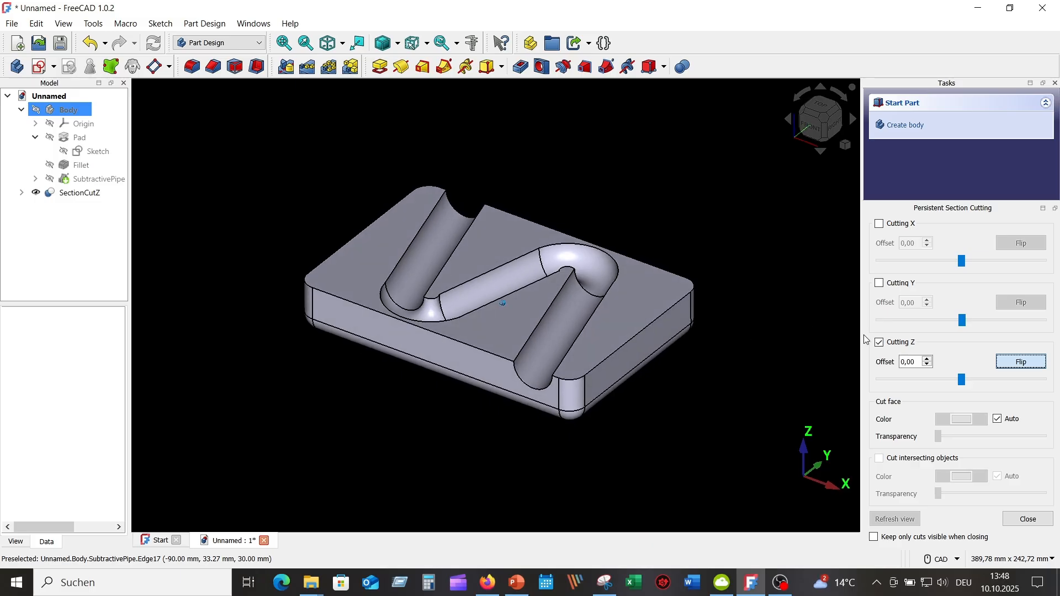
{"action": "left_click", "coordinate": [880, 343]}
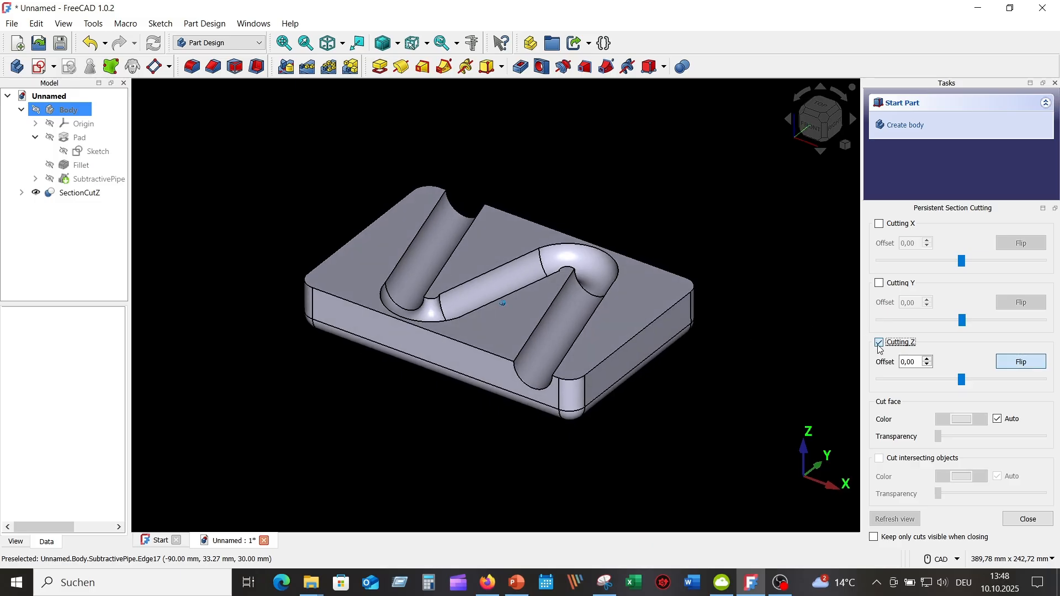
{"action": "left_click", "coordinate": [1029, 523]}
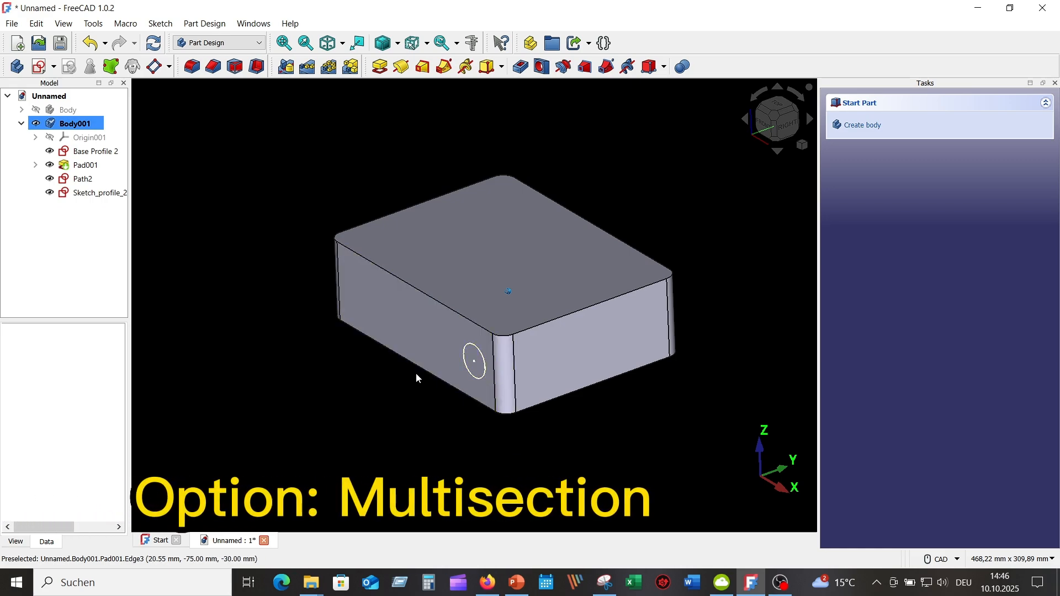
Step: Highlight Base Profile 2 and Pad001 in Body001, and set the draw style to Wireframe
{"action": "left_click", "coordinate": [107, 152]}
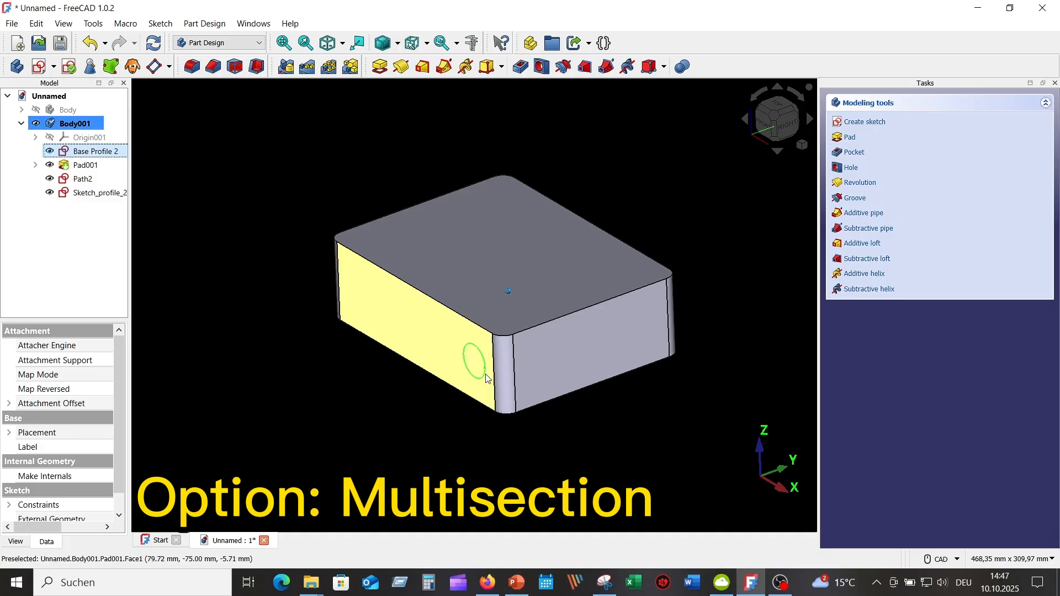
{"action": "left_click", "coordinate": [87, 166]}
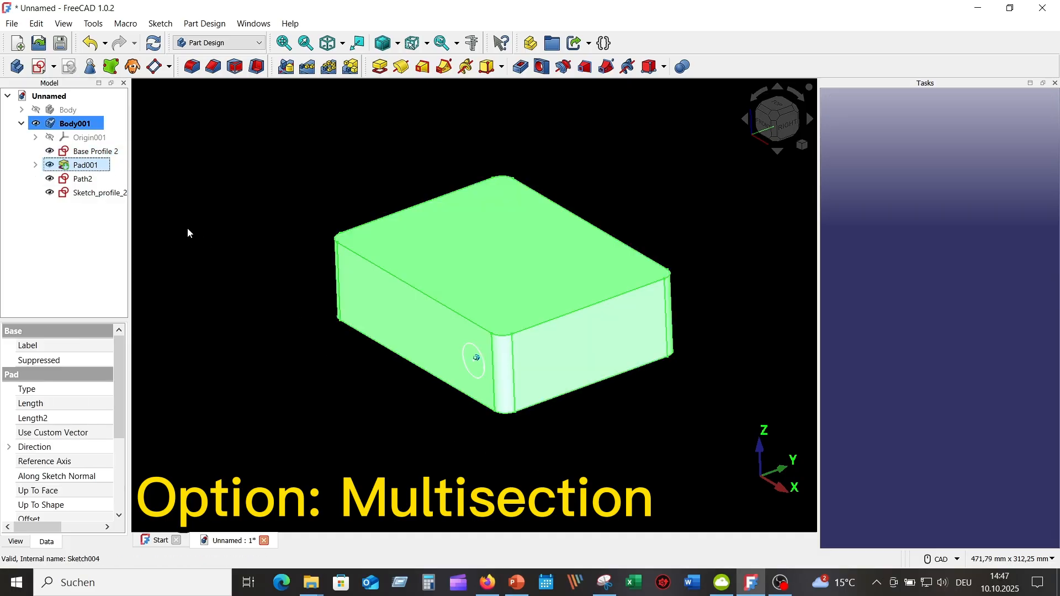
{"action": "left_click", "coordinate": [220, 229]}
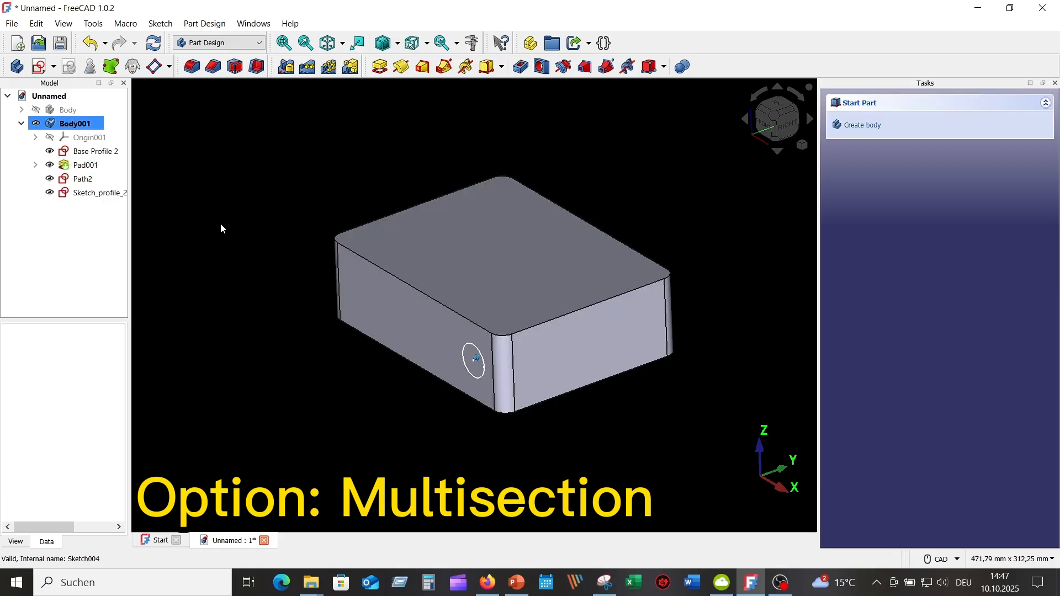
{"action": "middle_click_drag", "start_coordinate": [441, 163], "coordinate": [441, 160]}
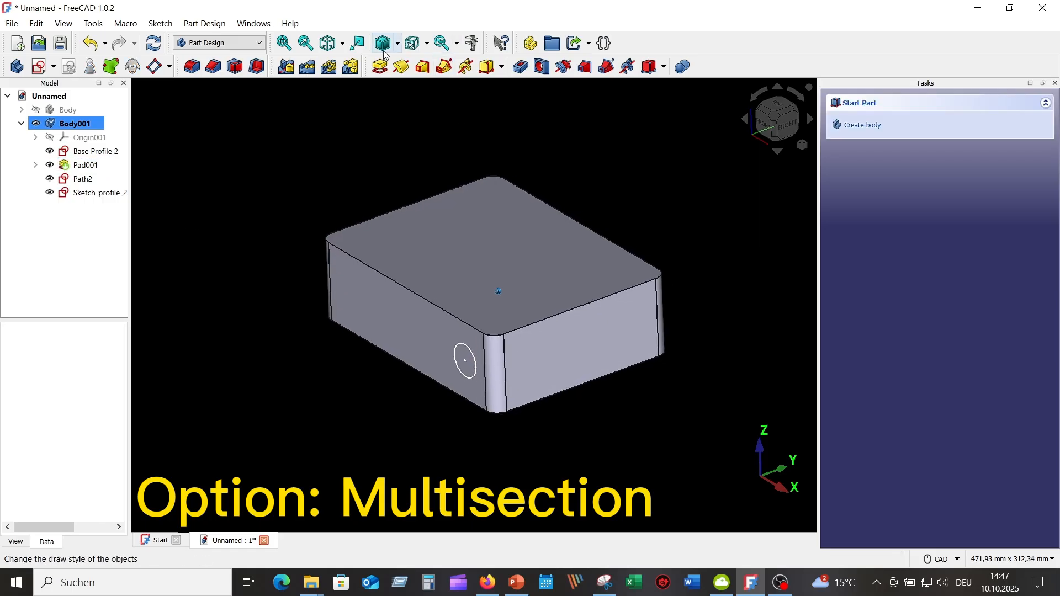
{"action": "left_click", "coordinate": [398, 45]}
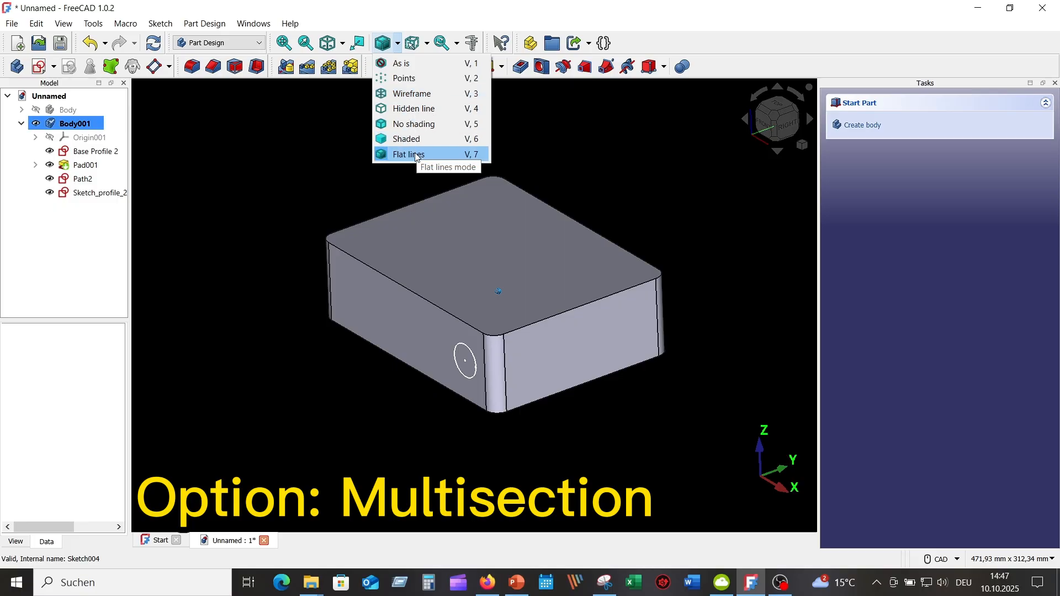
{"action": "left_click", "coordinate": [421, 97]}
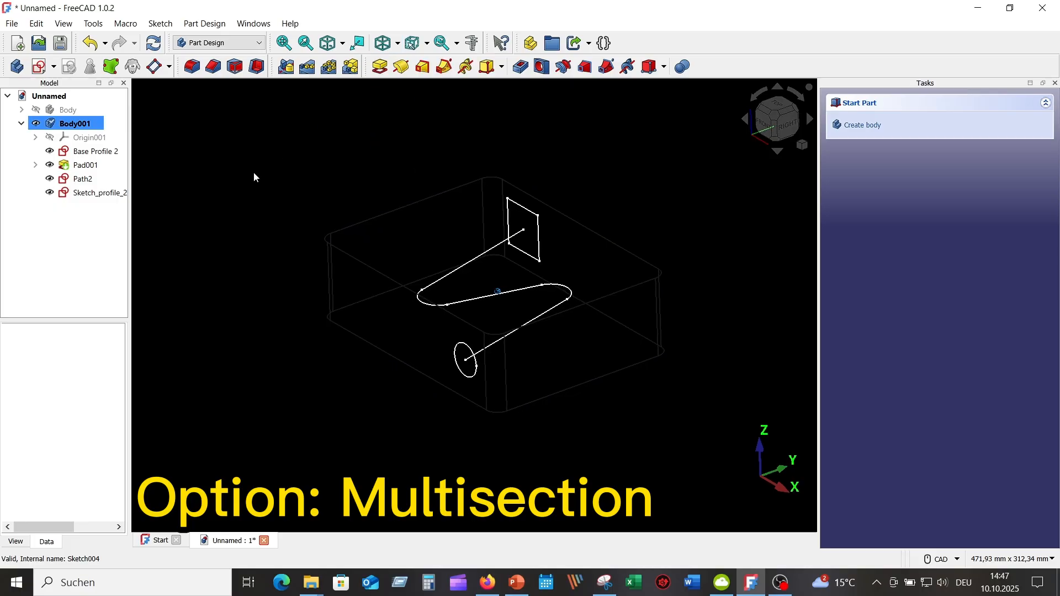
Step: Highlight the Path2 and Sketch_profile_2 sketches of Body001 in the wireframe view
{"action": "left_click", "coordinate": [83, 180]}
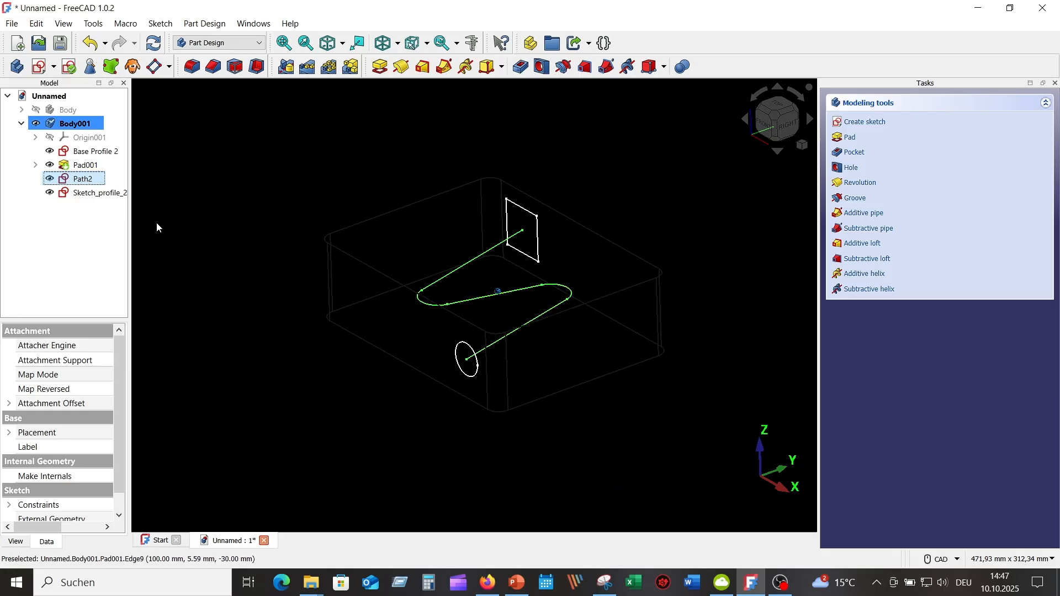
{"action": "left_click", "coordinate": [112, 195]}
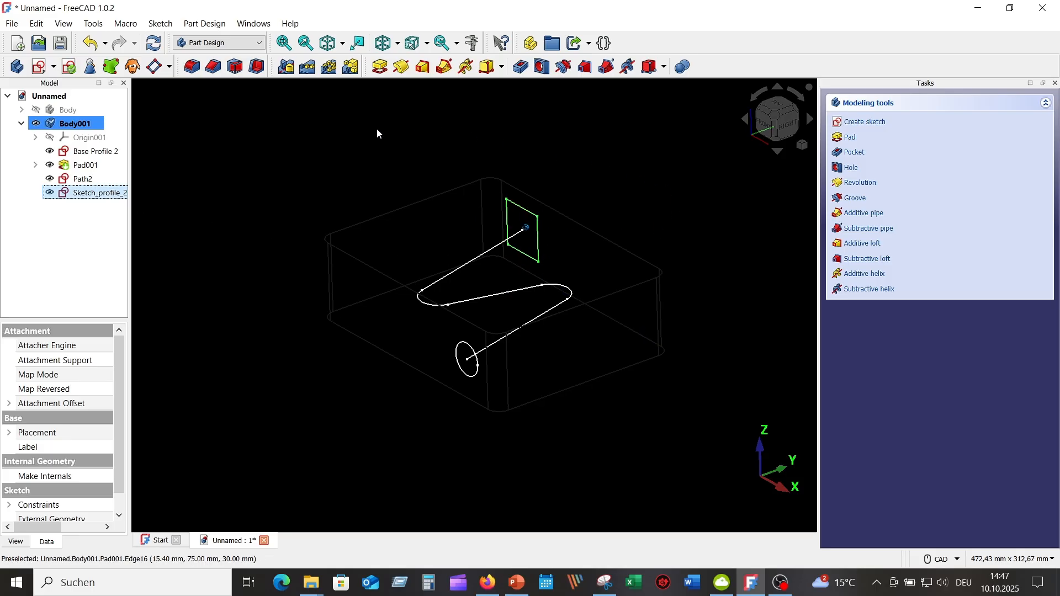
{"action": "left_click", "coordinate": [358, 135]}
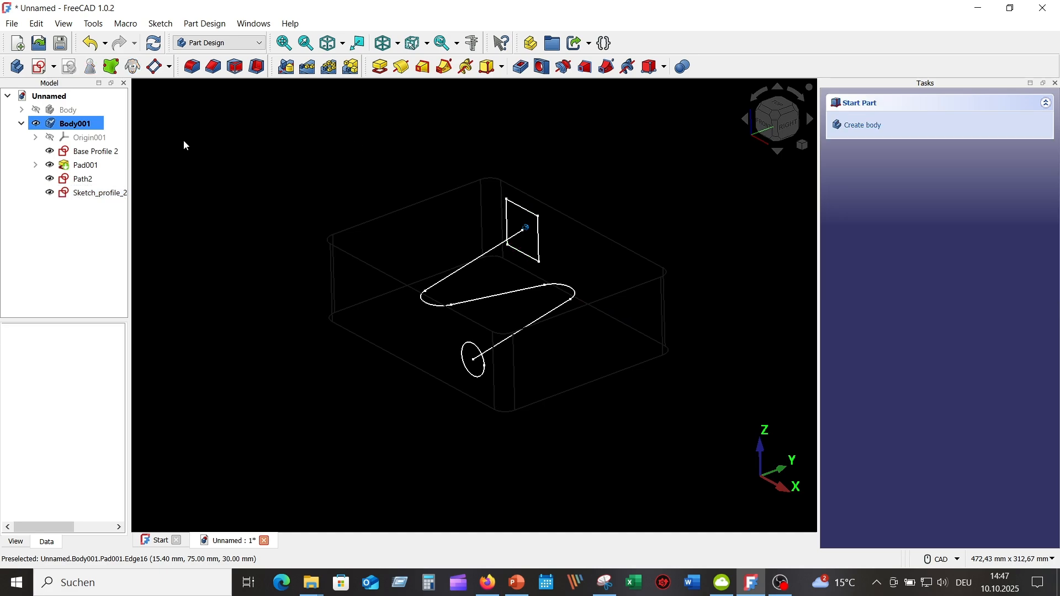
Step: Highlight Pad001 and change the draw style from wireframe to a solid display with edges
{"action": "left_click", "coordinate": [101, 167]}
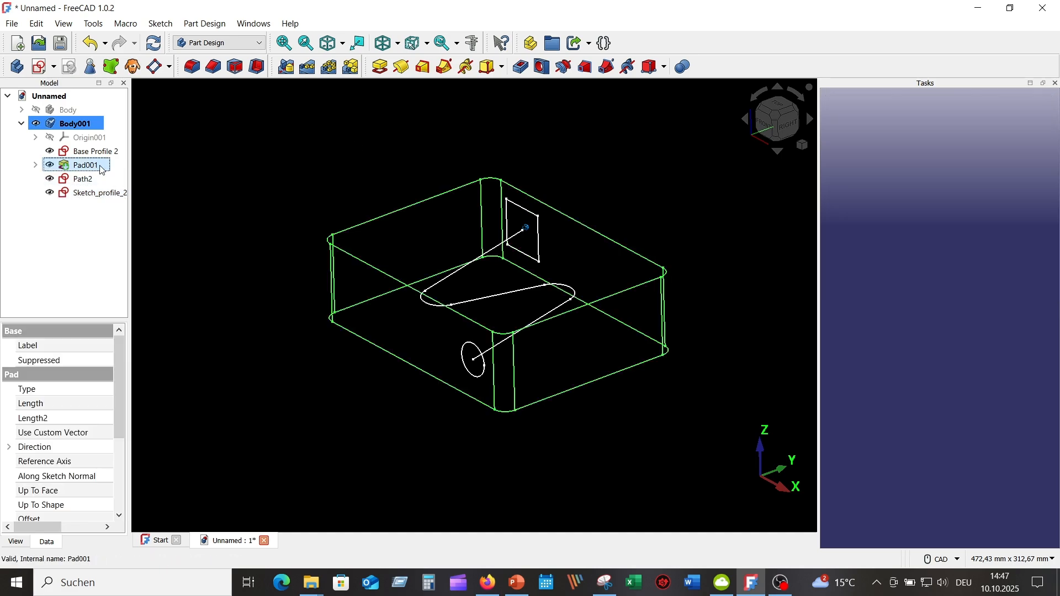
{"action": "left_click", "coordinate": [399, 43]}
{"action": "left_click", "coordinate": [405, 151]}
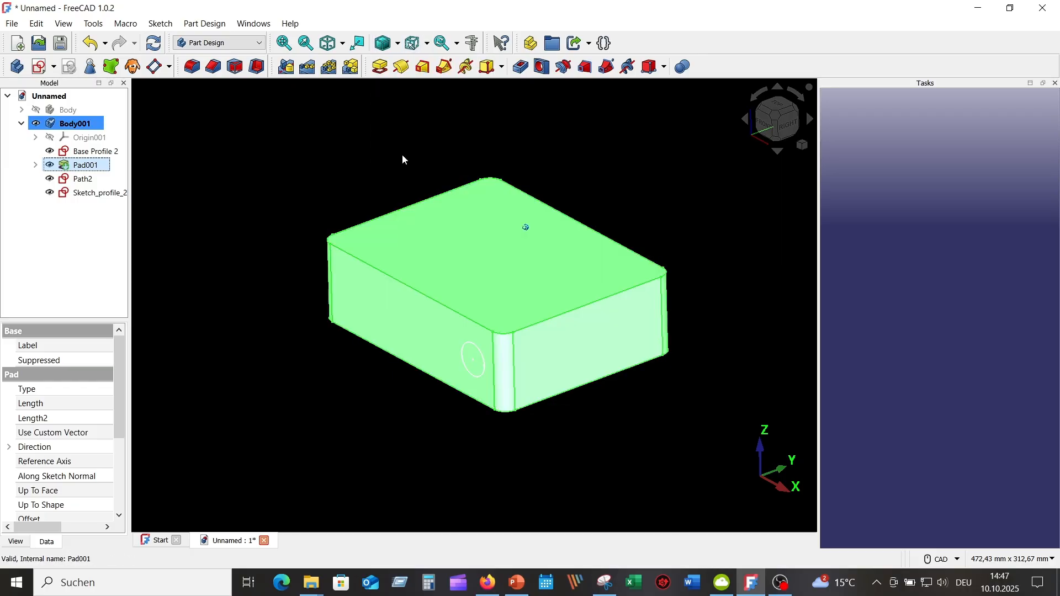
{"action": "left_click", "coordinate": [309, 162]}
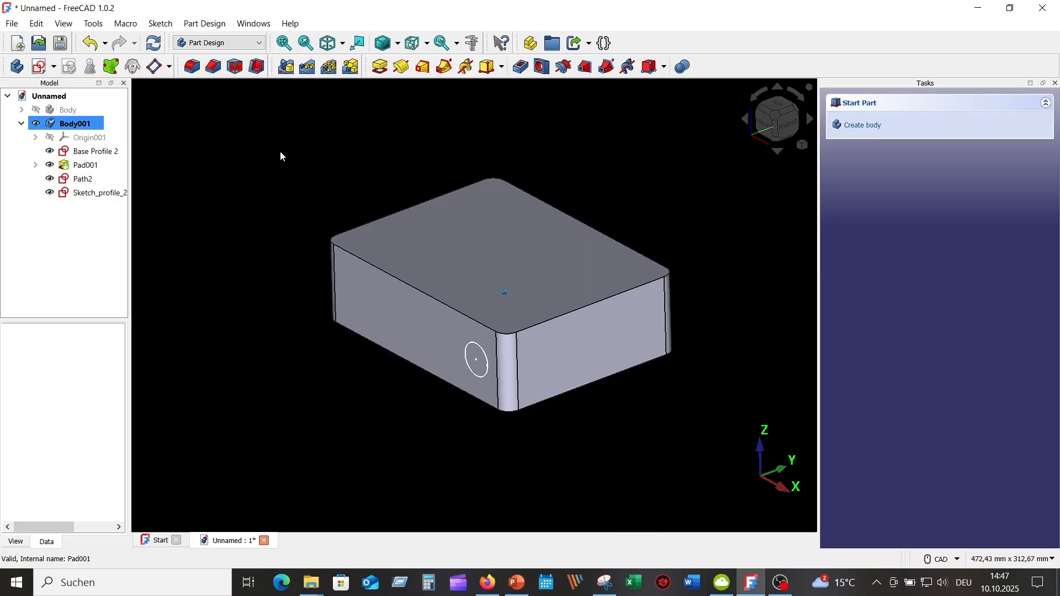
Step: Start a subtractive pipe in Body001 with Base Profile 2 as profile and Path2 as the path to sweep along
{"action": "left_click", "coordinate": [608, 68]}
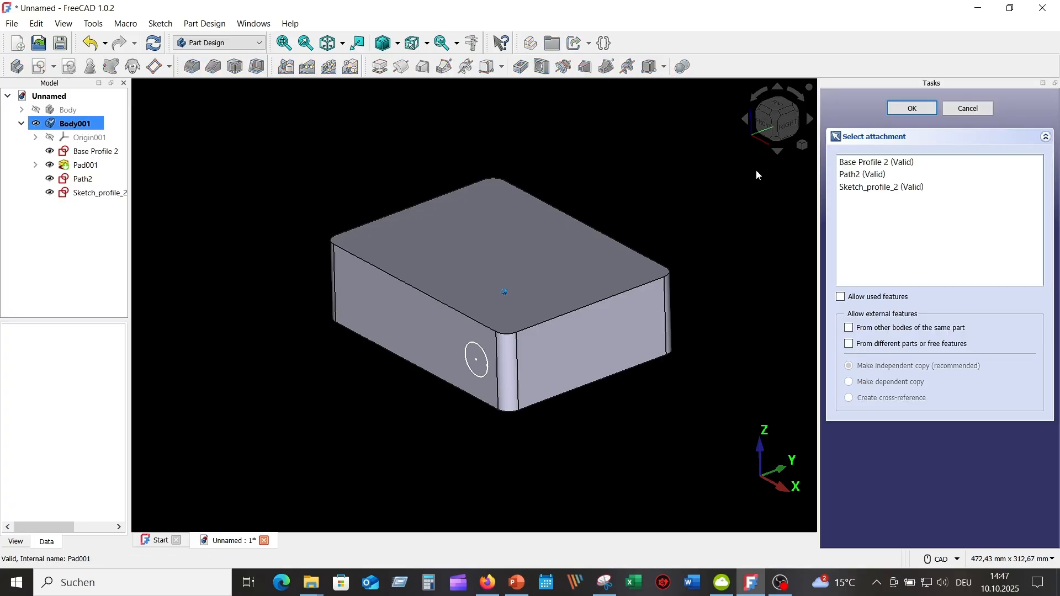
{"action": "left_click", "coordinate": [898, 164]}
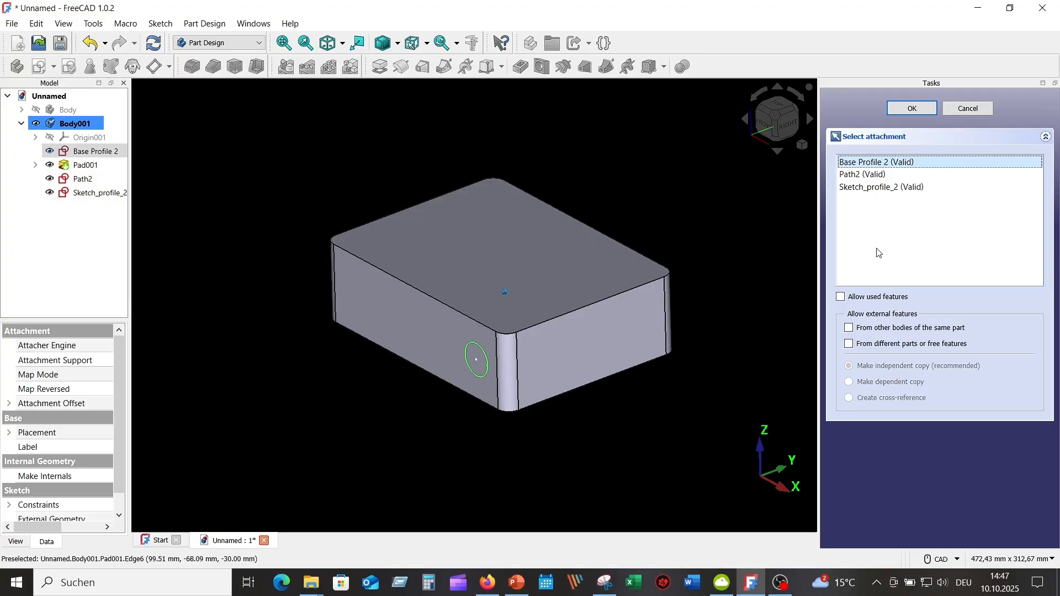
{"action": "left_click", "coordinate": [919, 109]}
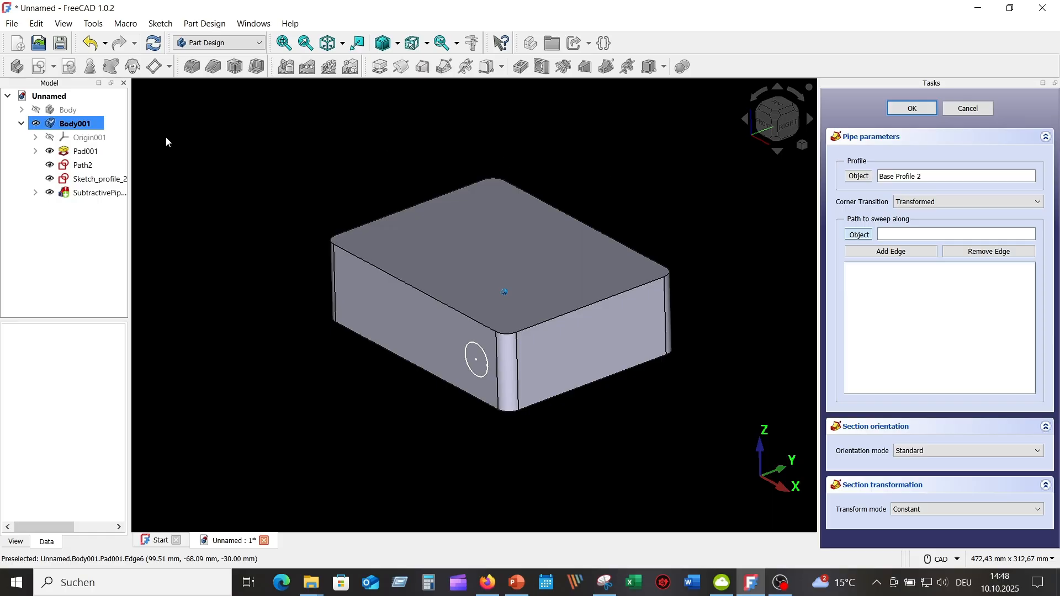
{"action": "left_click", "coordinate": [88, 167]}
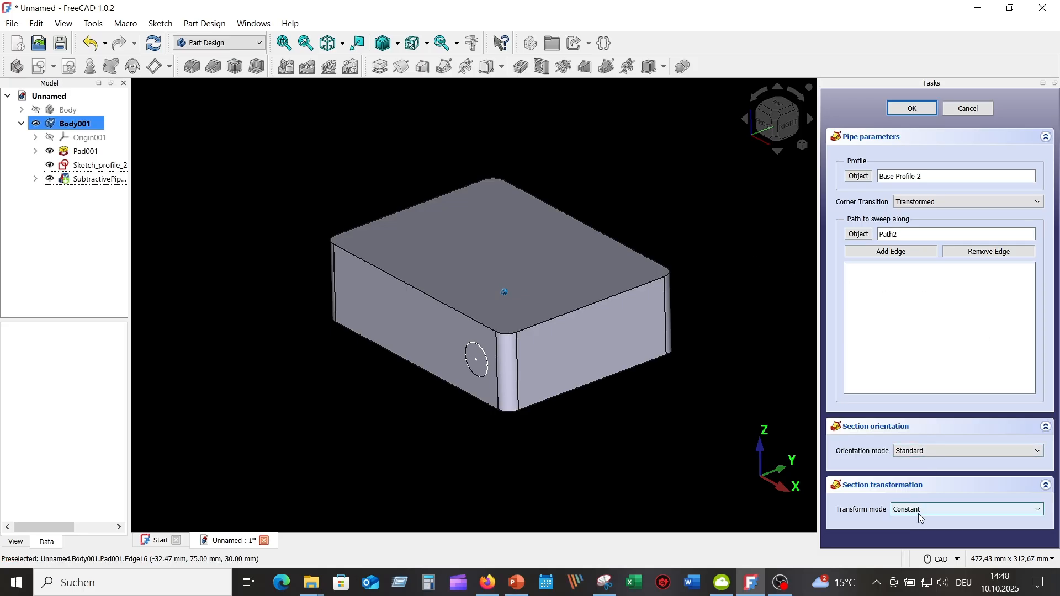
Step: Set the pipe's transform mode to Multisection, add Sketch_profile_2 as a section, and accept the pipe
{"action": "left_click", "coordinate": [1040, 513]}
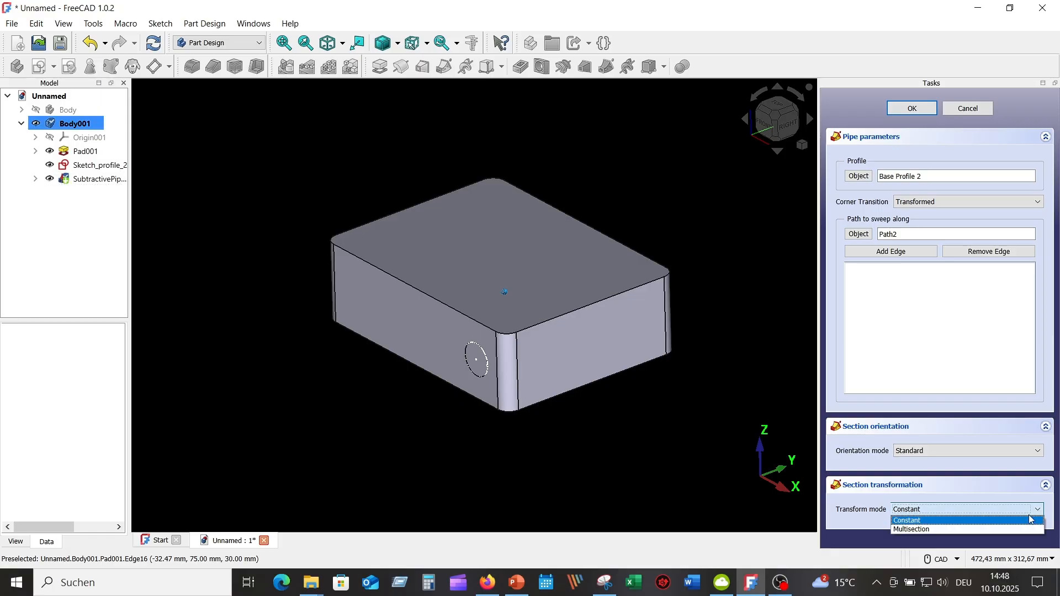
{"action": "left_click", "coordinate": [977, 530]}
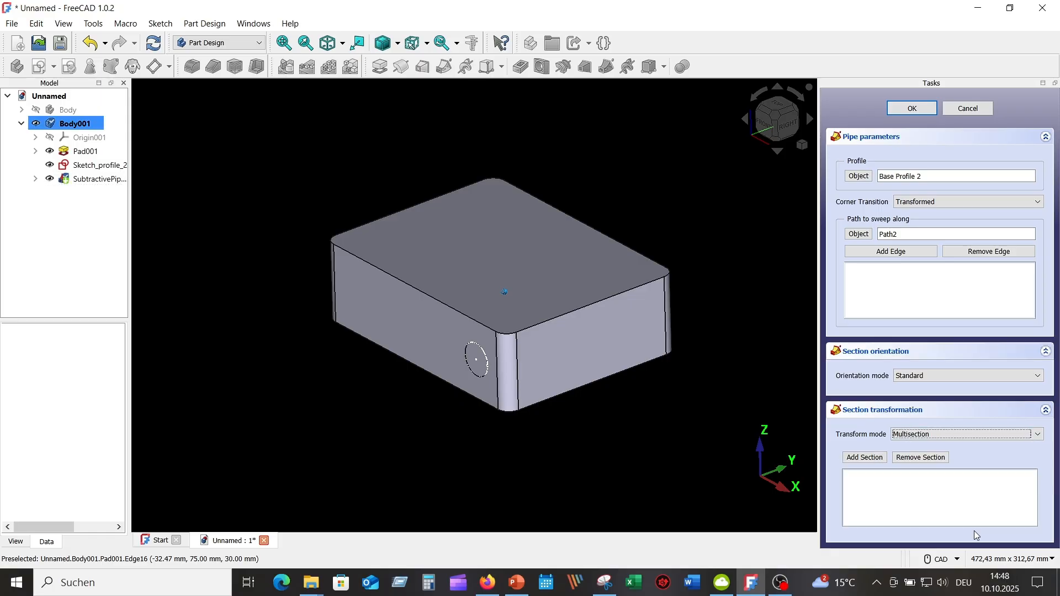
{"action": "left_click", "coordinate": [867, 460]}
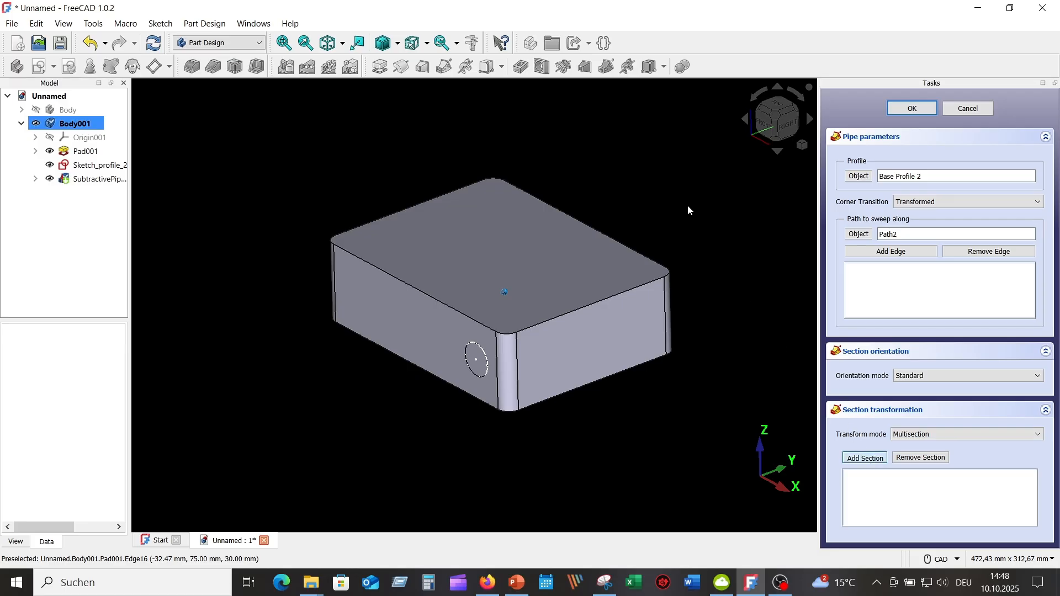
{"action": "left_click", "coordinate": [103, 168]}
{"action": "mouse_move", "coordinate": [270, 356]}
{"action": "middle_mouse_down"}
{"action": "mouse_move", "coordinate": [728, 419]}
{"action": "mouse_move", "coordinate": [693, 337]}
{"action": "mouse_move", "coordinate": [760, 360]}
{"action": "mouse_move", "coordinate": [755, 326]}
{"action": "mouse_move", "coordinate": [776, 300]}
{"action": "mouse_move", "coordinate": [757, 290]}
{"action": "mouse_move", "coordinate": [759, 268]}
{"action": "mouse_move", "coordinate": [630, 204]}
{"action": "mouse_move", "coordinate": [657, 212]}
{"action": "middle_mouse_up"}
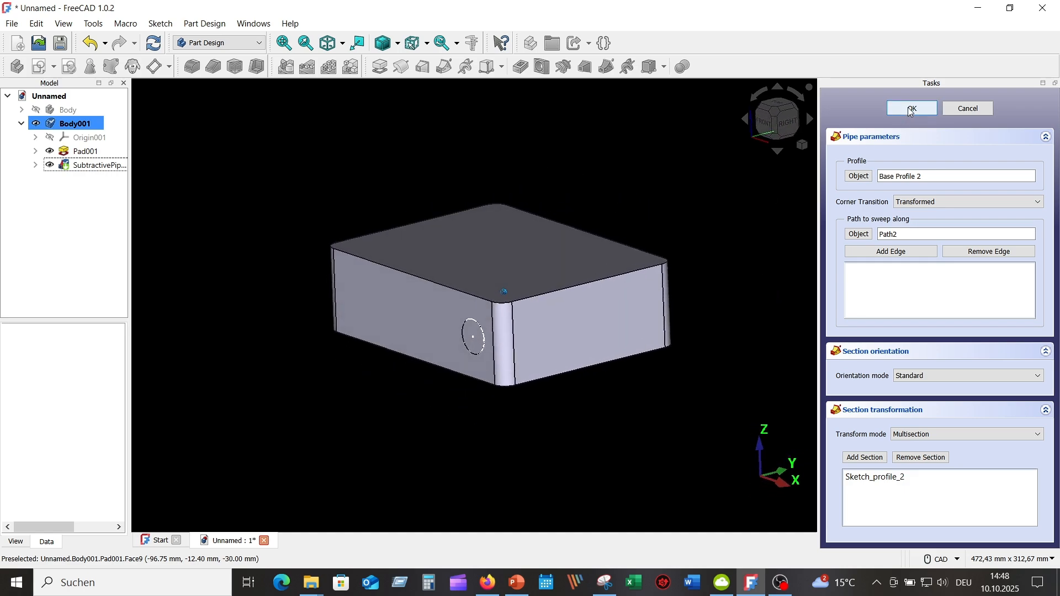
{"action": "left_click", "coordinate": [909, 108]}
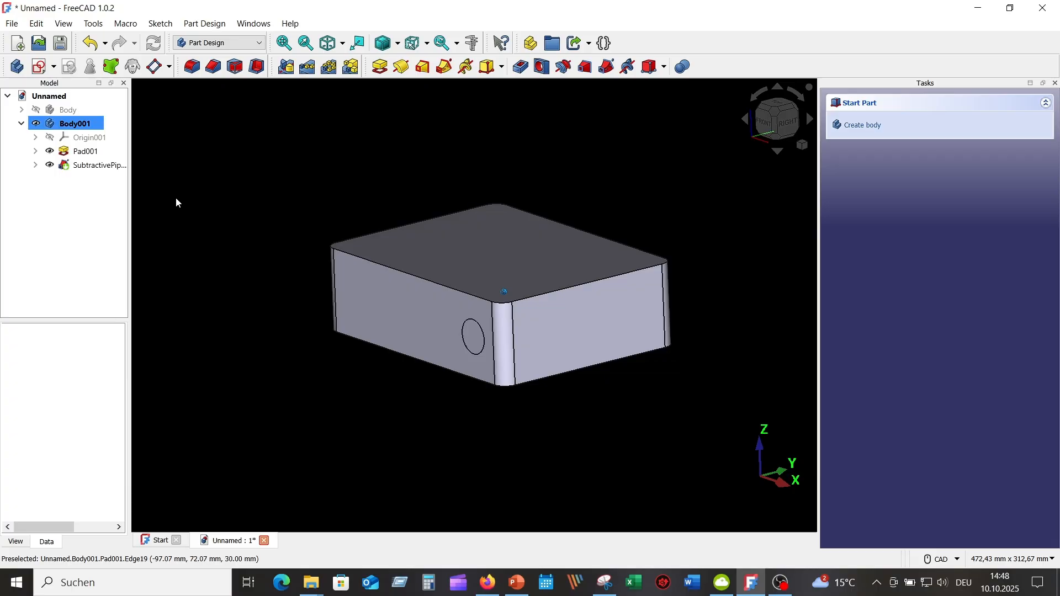
Step: Hide Pad001 and show the subtractive pipe feature of Body001
{"action": "left_click", "coordinate": [49, 152]}
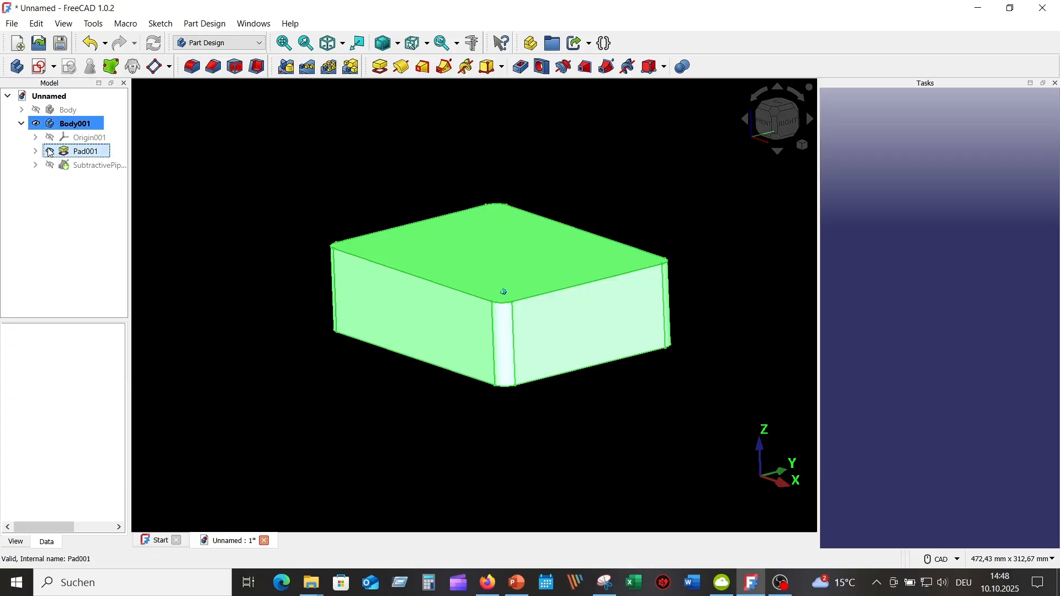
{"action": "left_click", "coordinate": [49, 166]}
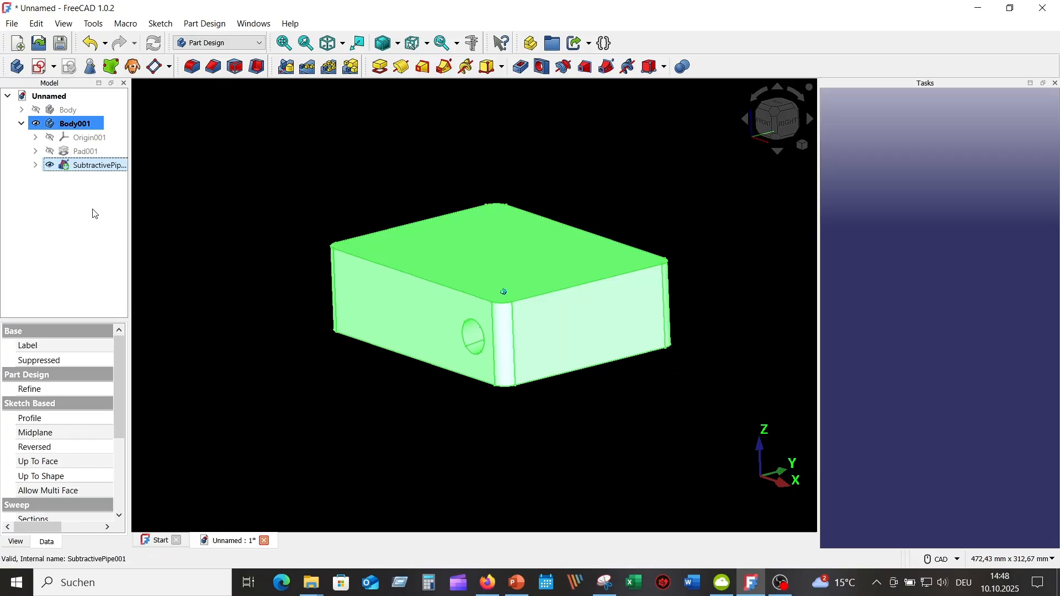
{"action": "left_click", "coordinate": [392, 409]}
Step: Inspect the pipe openings on the rear and front sides of Body001 from several view directions
{"action": "key", "text": "3"}
{"action": "key", "text": "4"}
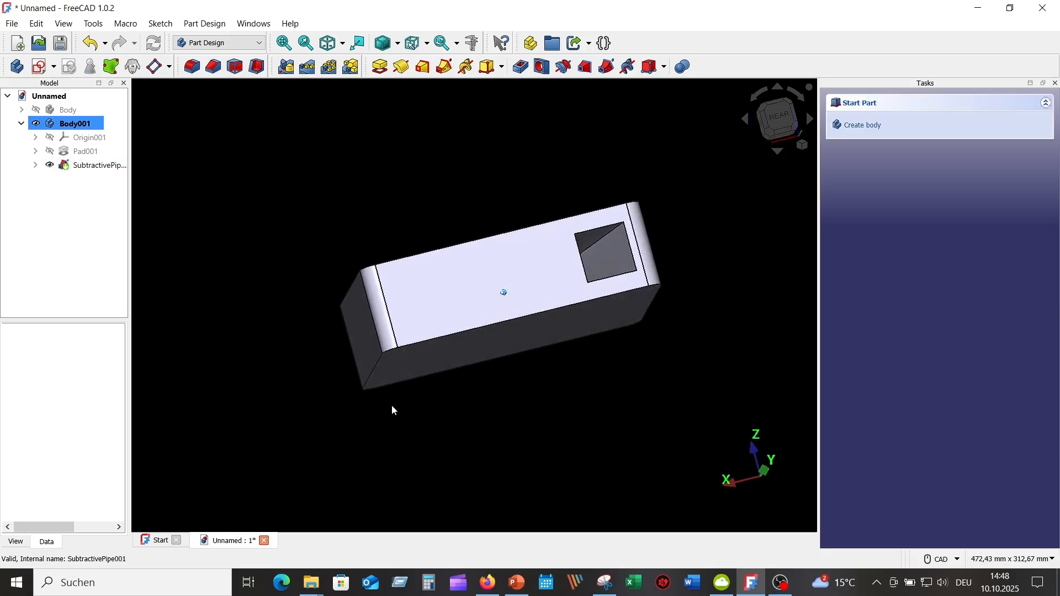
{"action": "key", "text": "3"}
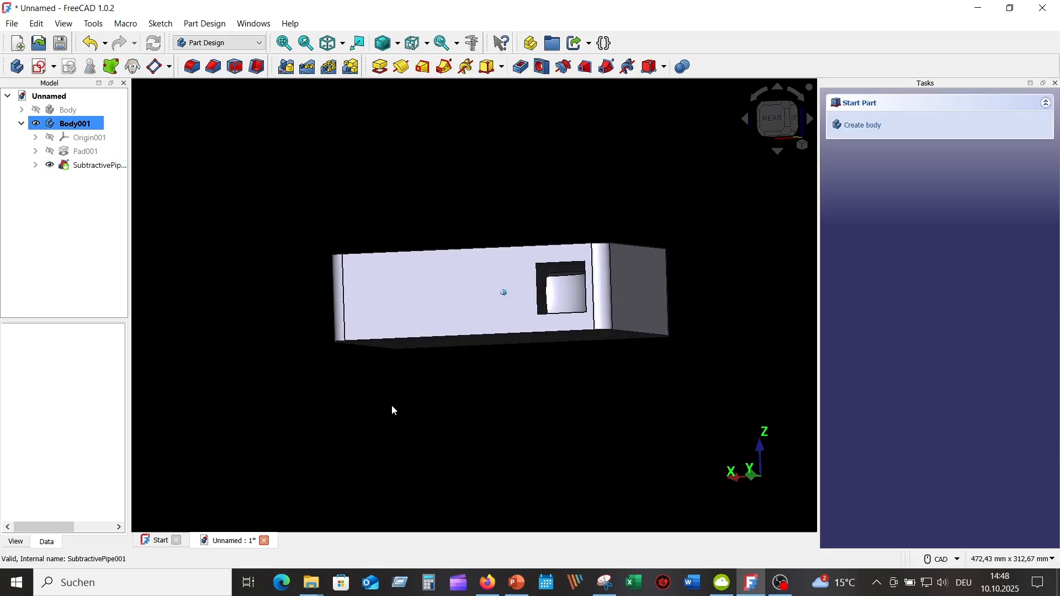
{"action": "key", "text": "1"}
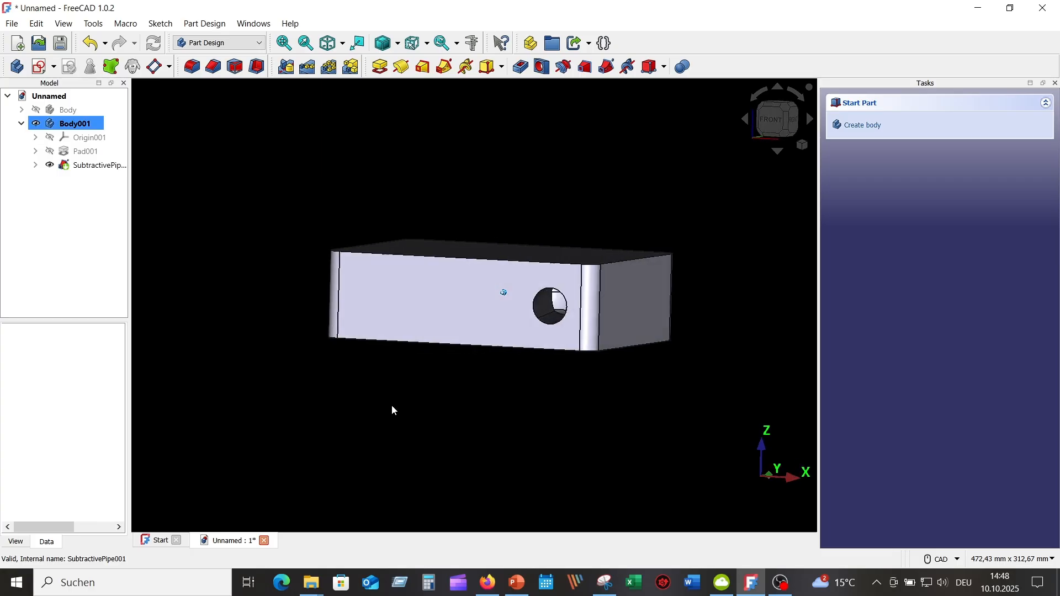
{"action": "key", "text": "0"}
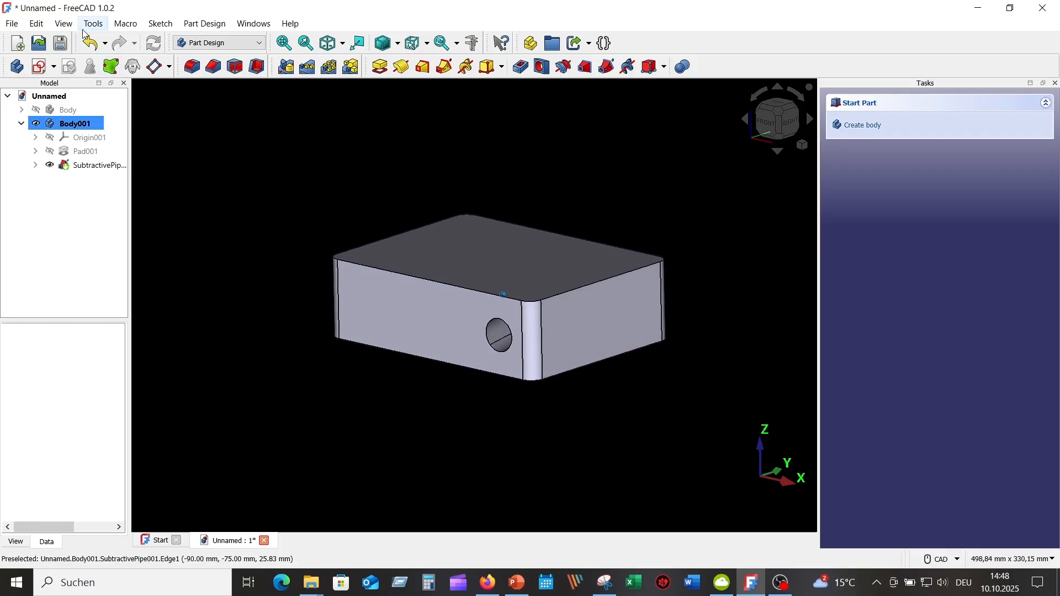
Step: Create a persistent section cut through Body001 in Z and flip it to expose the pipe channel
{"action": "left_click", "coordinate": [65, 23]}
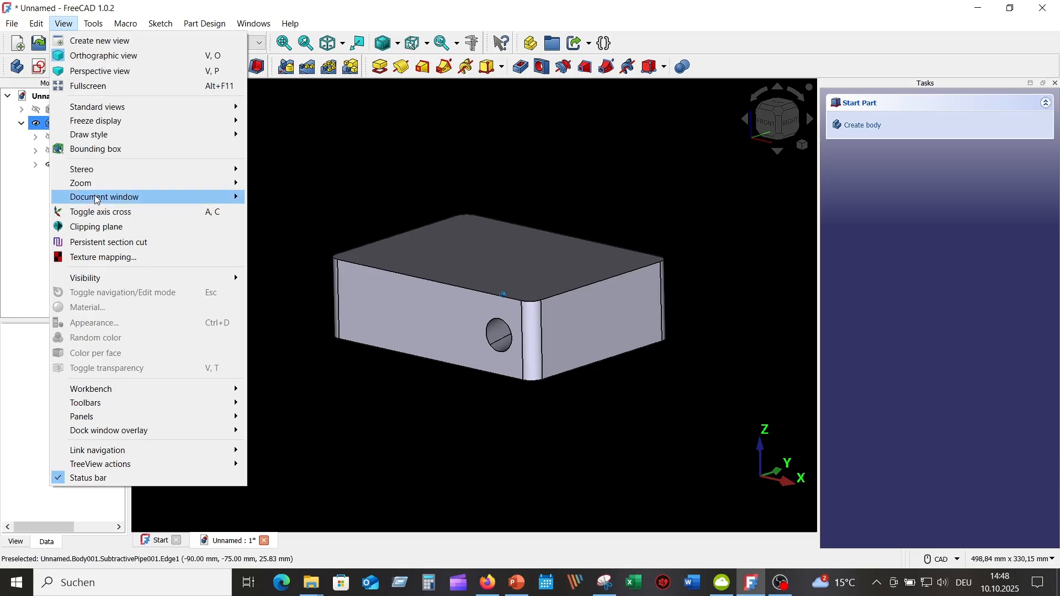
{"action": "left_click", "coordinate": [130, 243]}
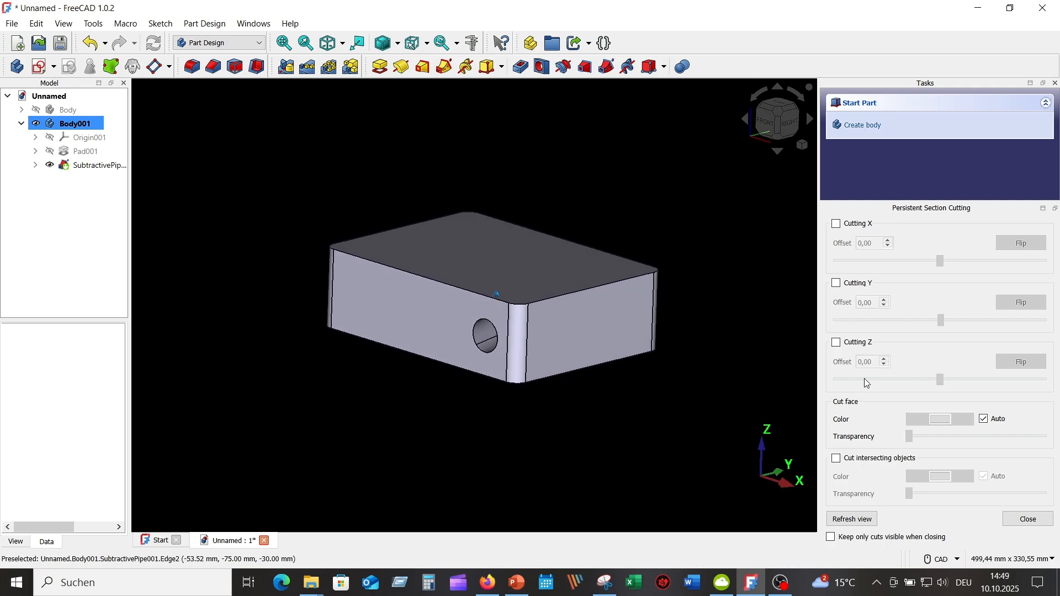
{"action": "left_click", "coordinate": [836, 344]}
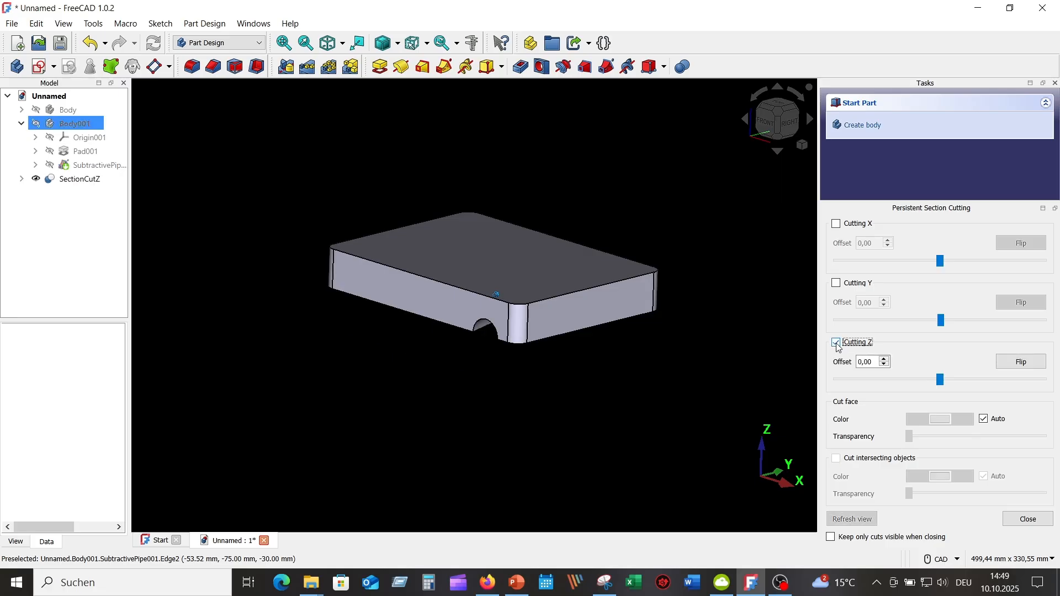
{"action": "left_click", "coordinate": [1022, 364]}
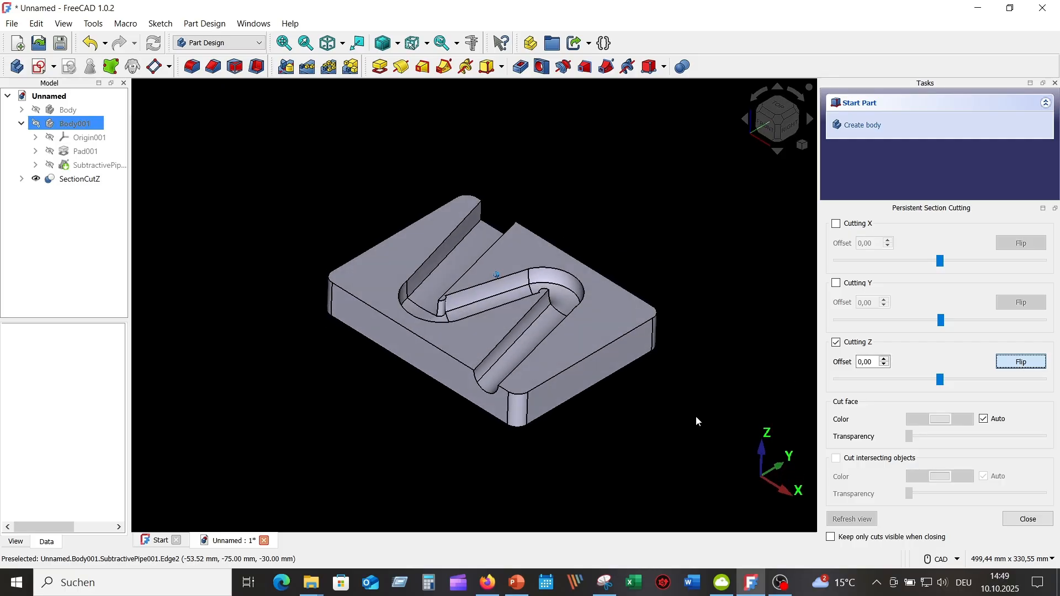